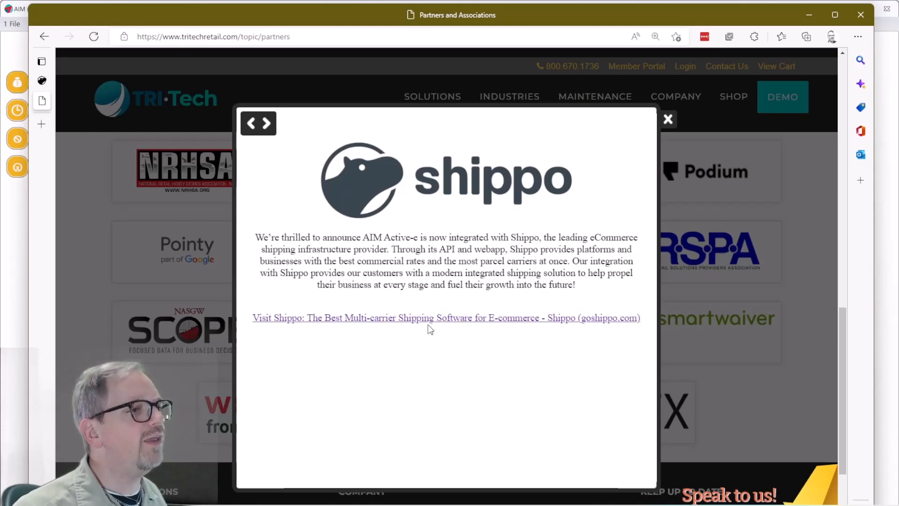
View the goshippo.com homepage in the Edge Shippo tab, then return to the AIM main menu.
mouse_move(44, 85)
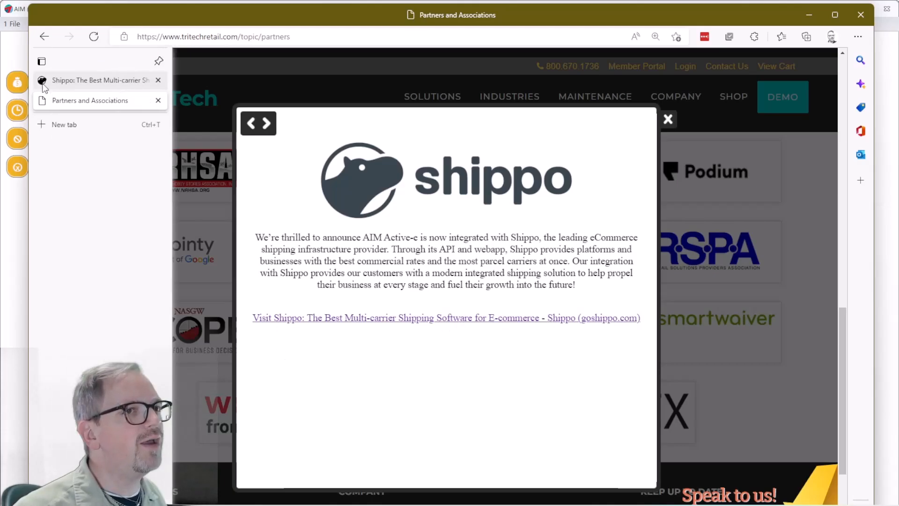
click(82, 83)
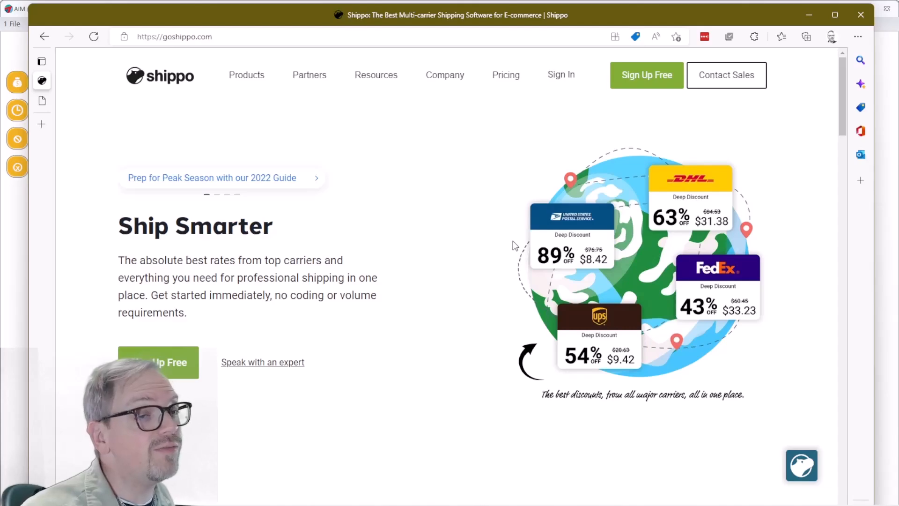
click(889, 245)
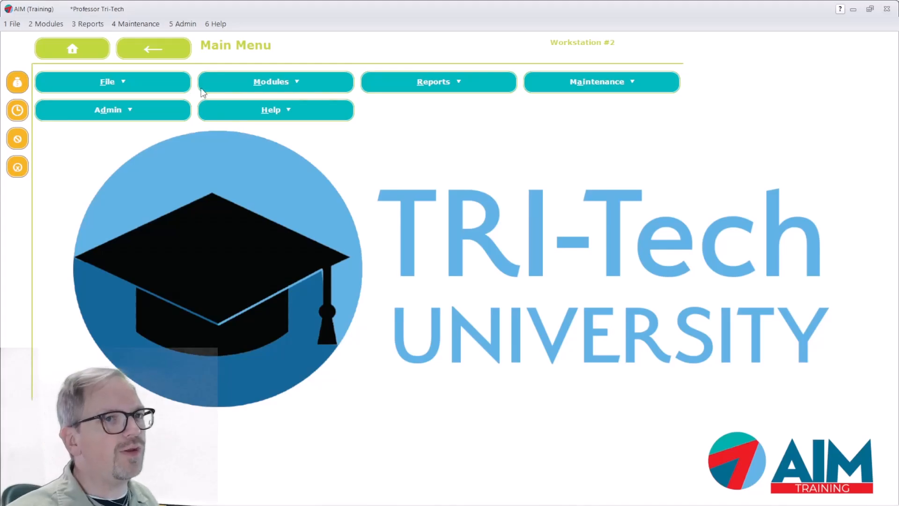
Open Maintenance > Active-e Setup, filter on 'ship' and select the Shippo vendor.
click(135, 24)
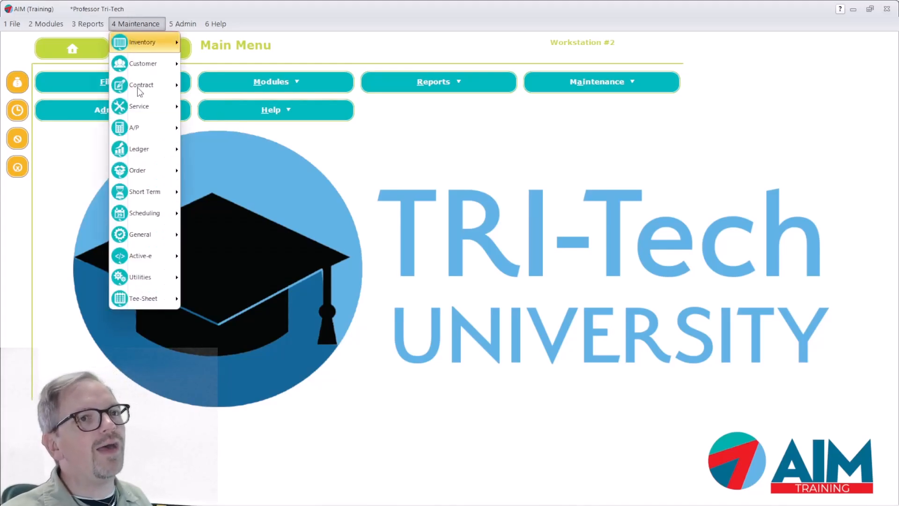
mouse_move(143, 257)
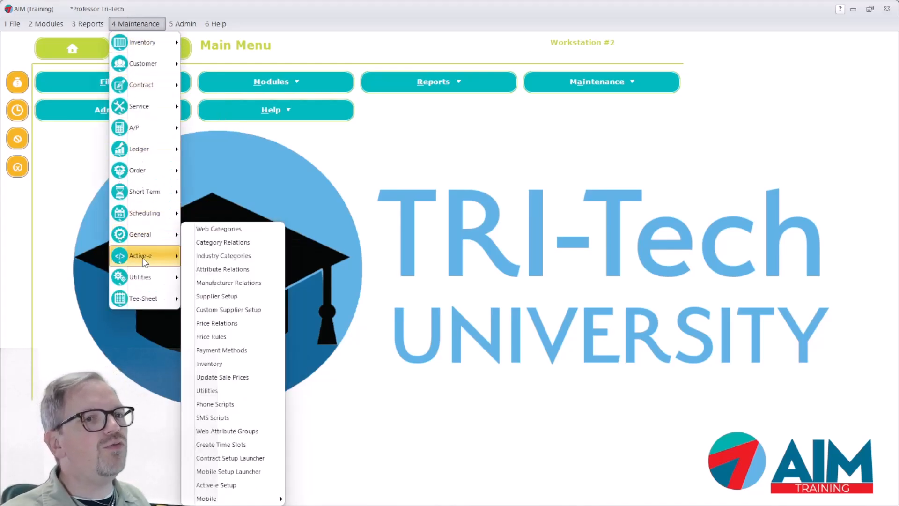
click(215, 485)
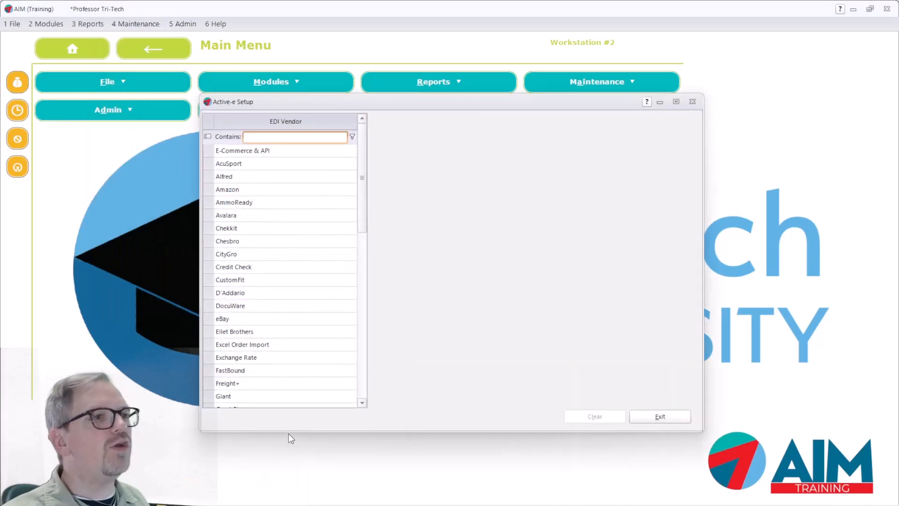
text(ship)
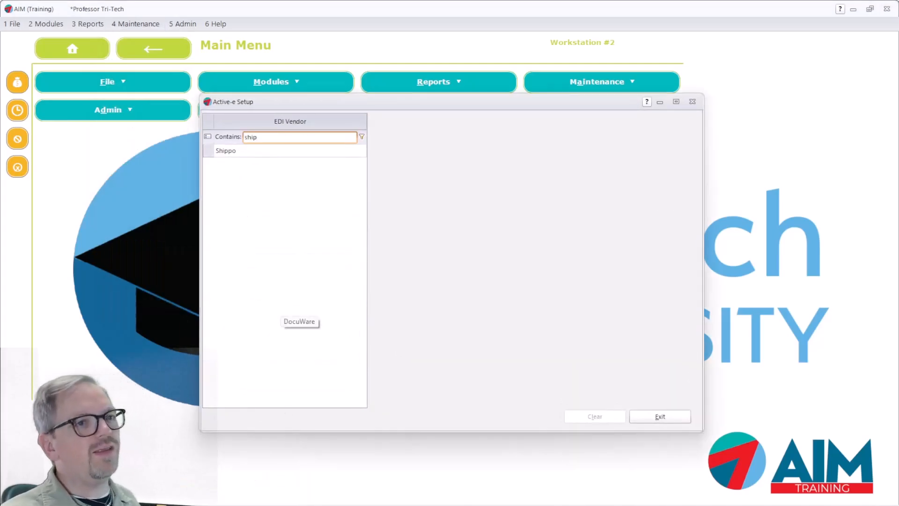
click(247, 149)
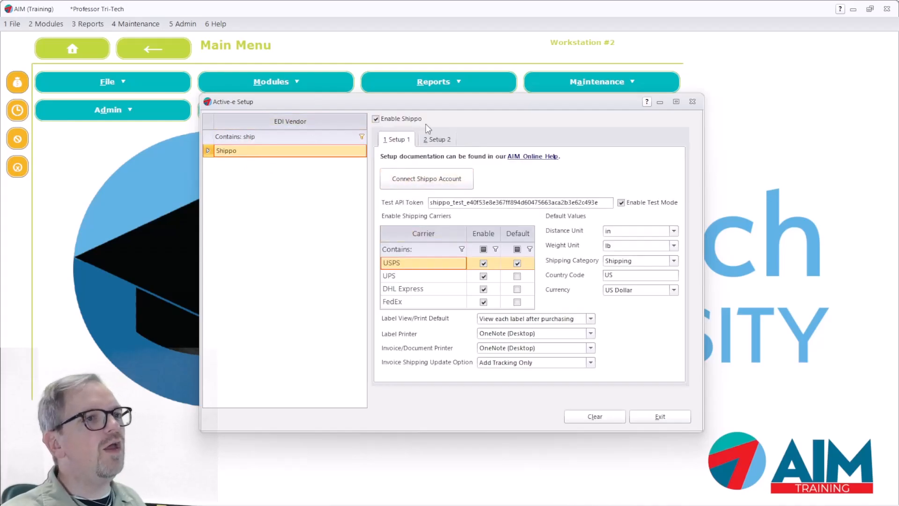
click(376, 119)
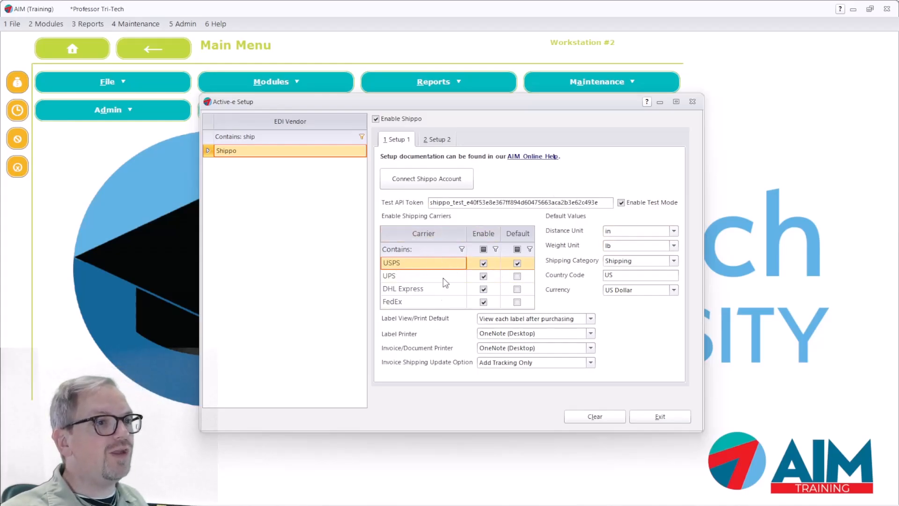
click(484, 263)
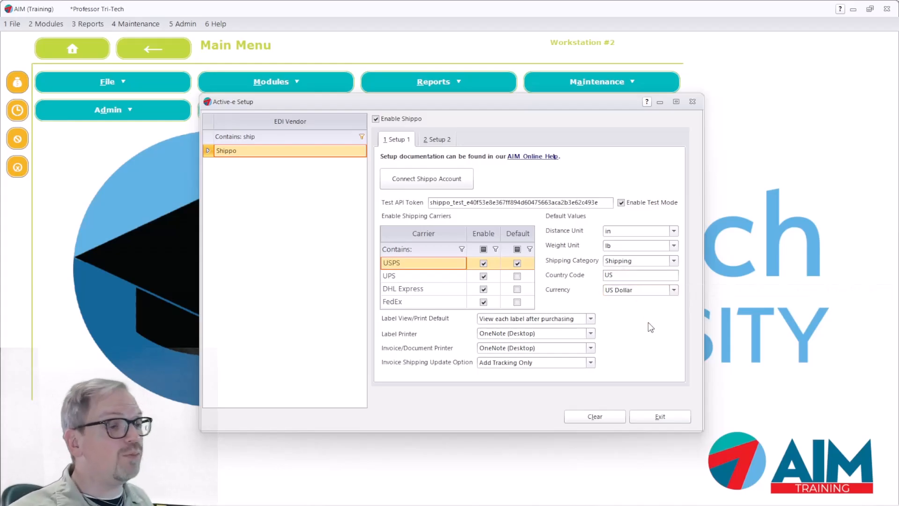
click(673, 290)
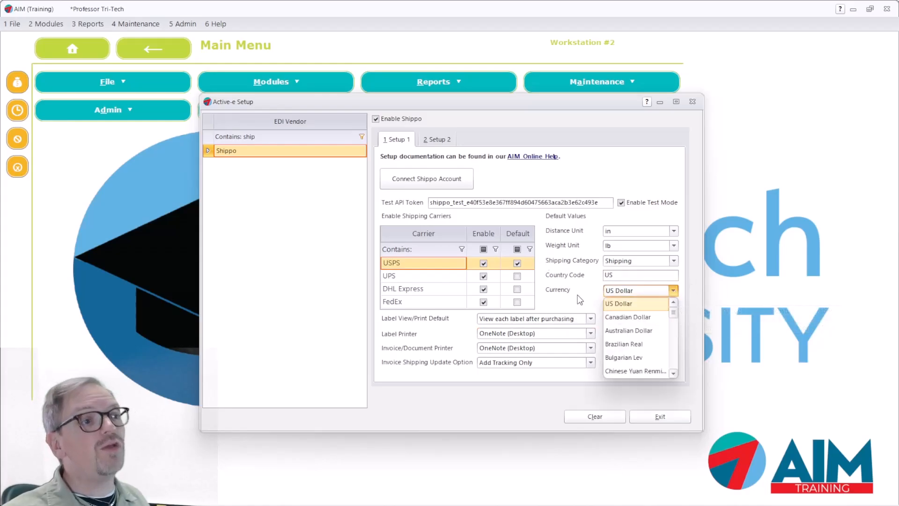
click(580, 309)
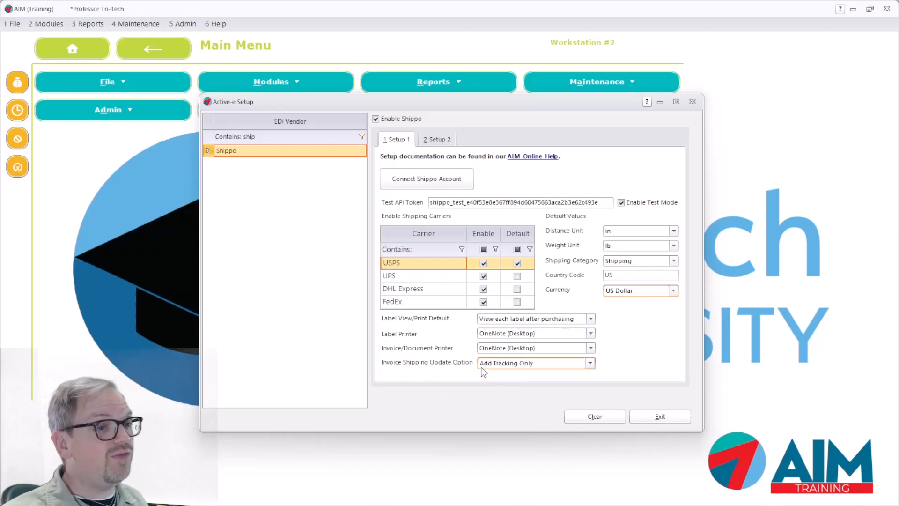
click(591, 362)
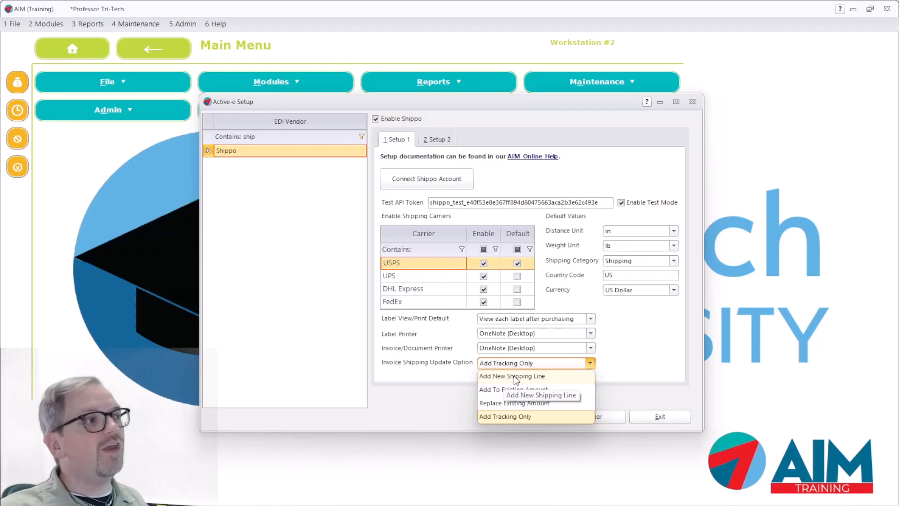
click(658, 345)
Review the Setup 2 sender address and package template fields, then exit Active-e Setup.
click(438, 139)
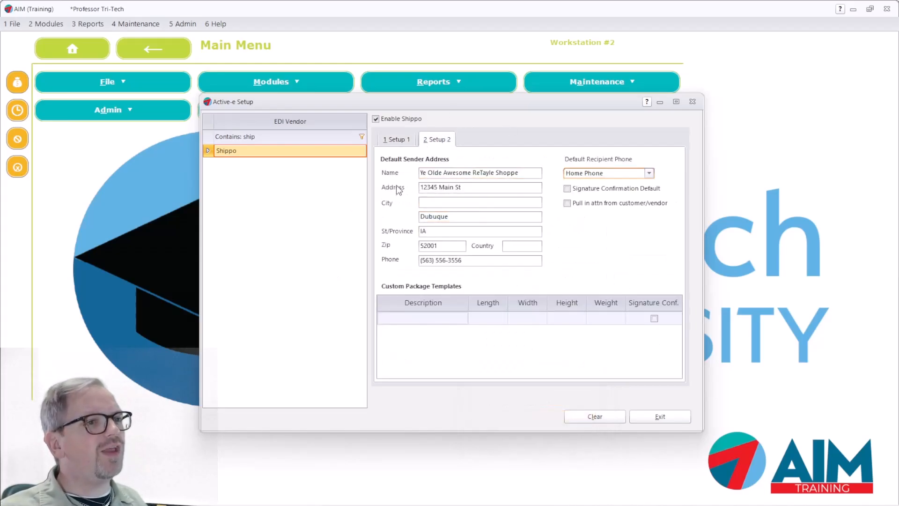
click(470, 189)
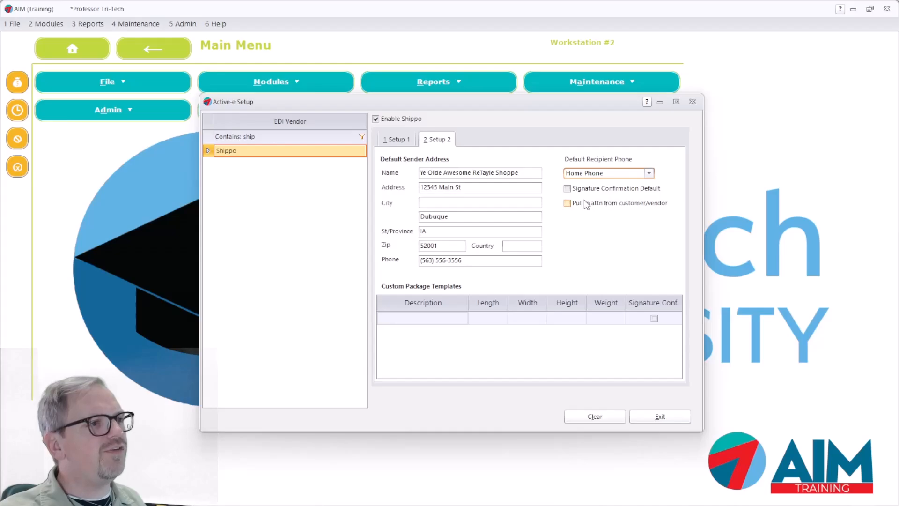
mouse_move(621, 197)
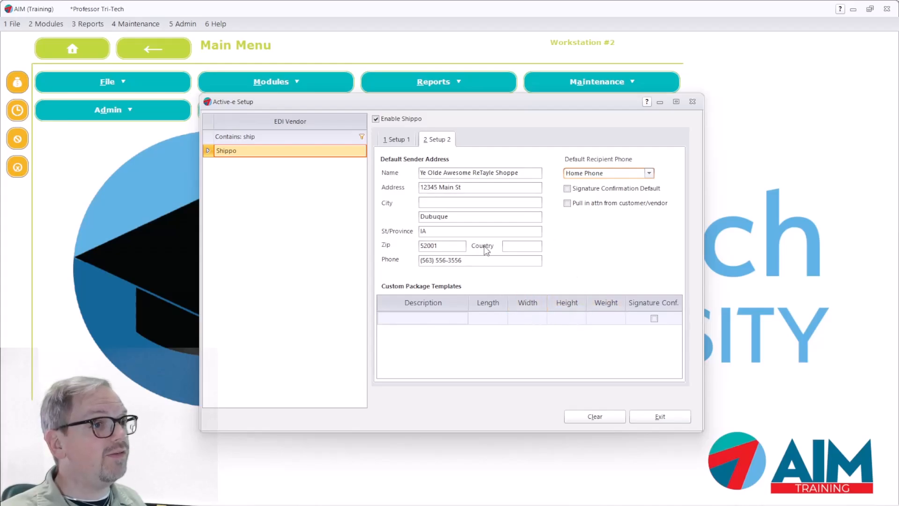
click(393, 141)
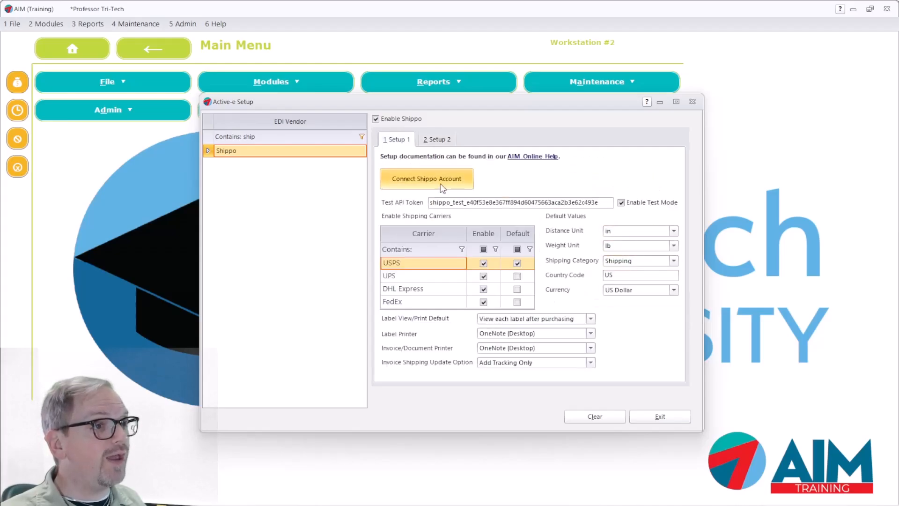
click(439, 141)
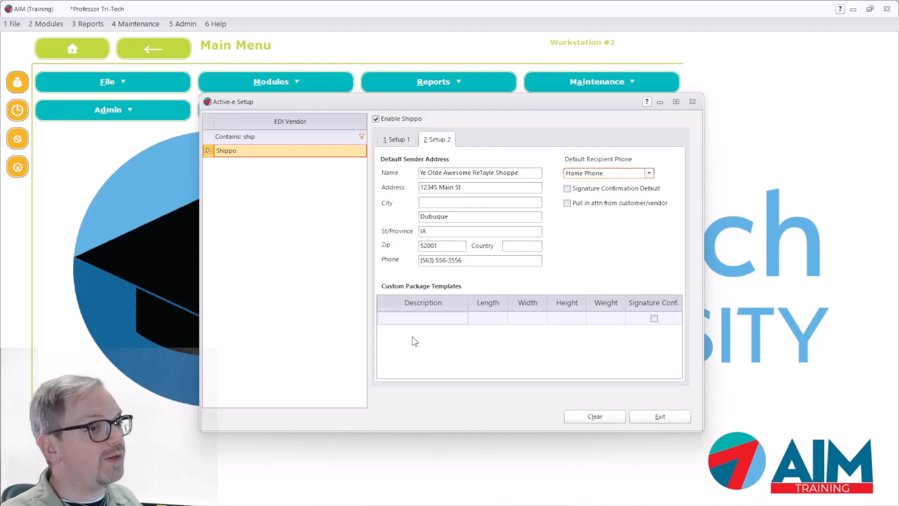
click(426, 319)
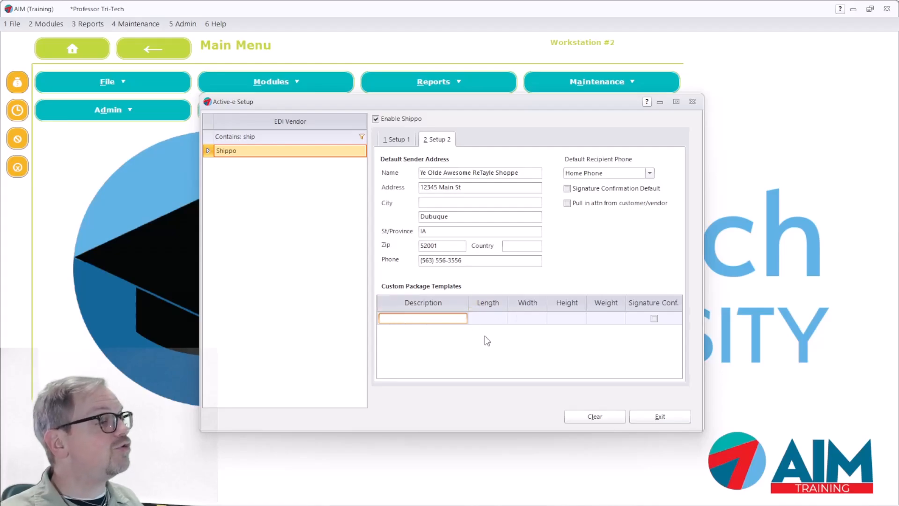
click(678, 421)
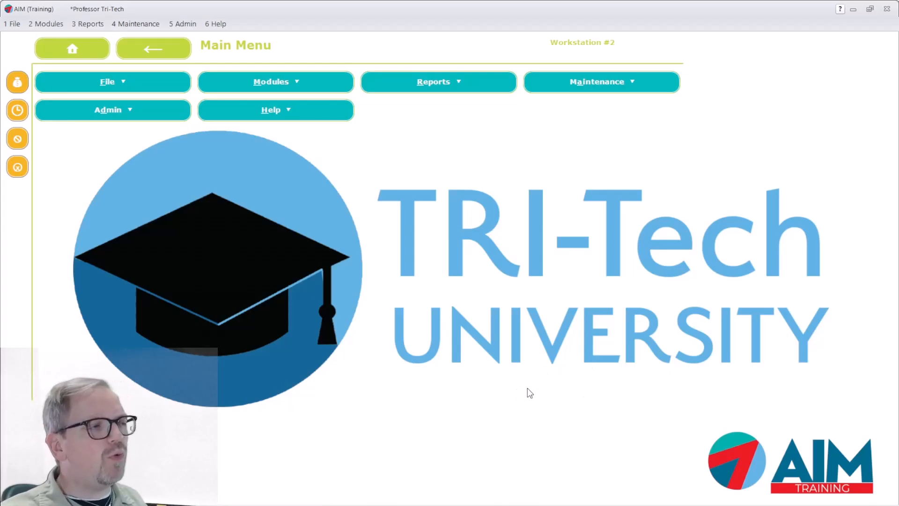
In Point of Sale Menus, check the Start Menu Shippo button's function is Create Shippo Label.
click(139, 24)
mouse_move(155, 233)
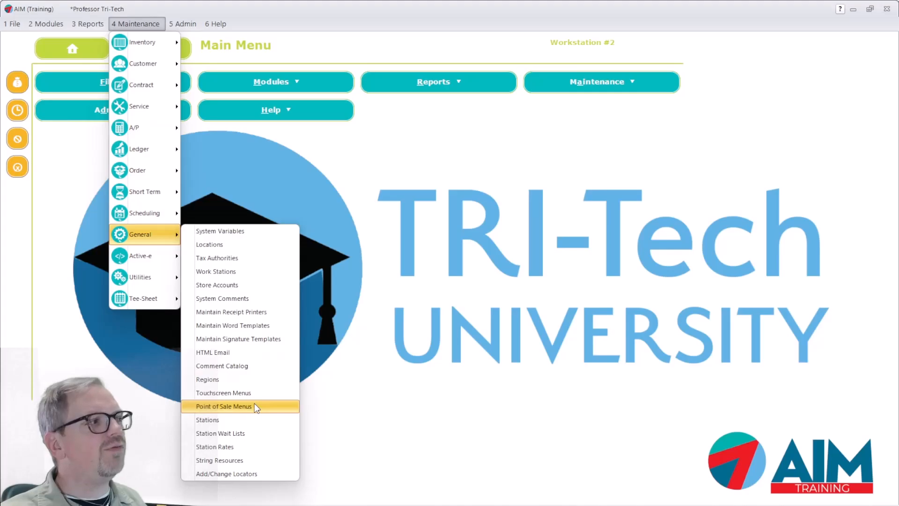
click(257, 406)
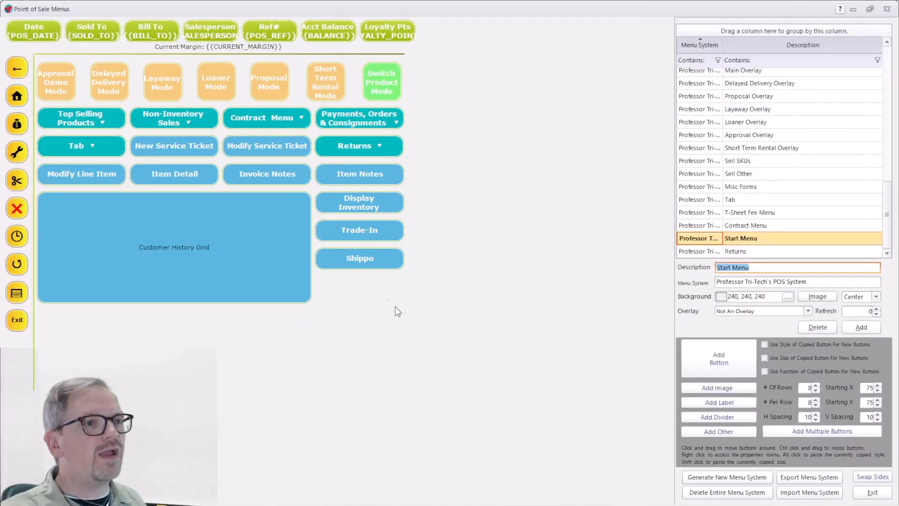
right_click(358, 262)
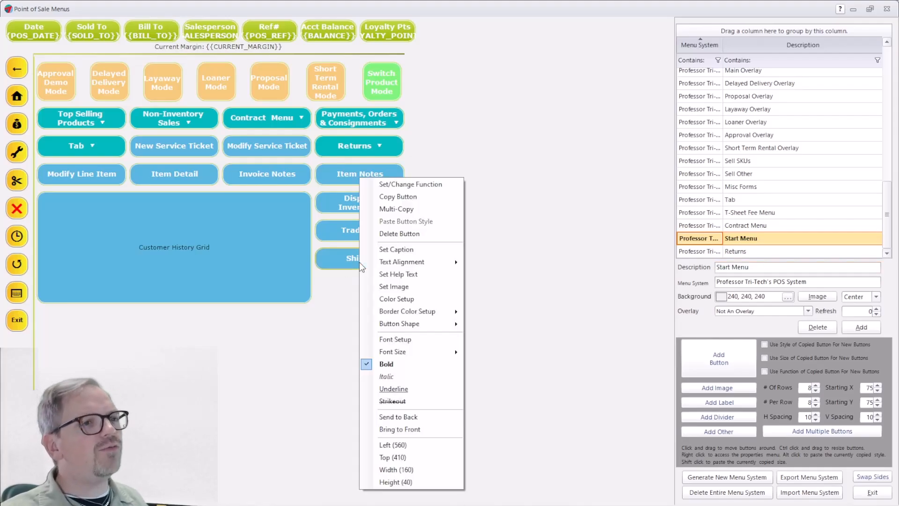
click(402, 185)
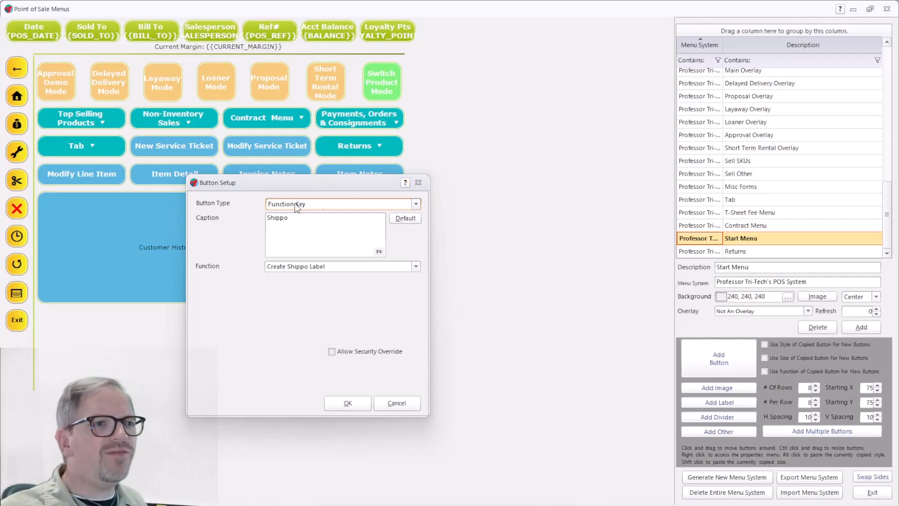
click(279, 218)
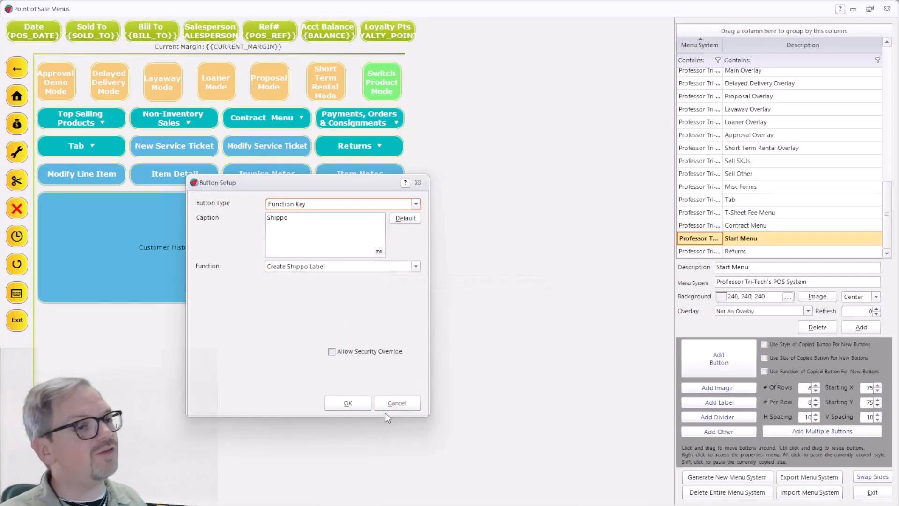
click(352, 402)
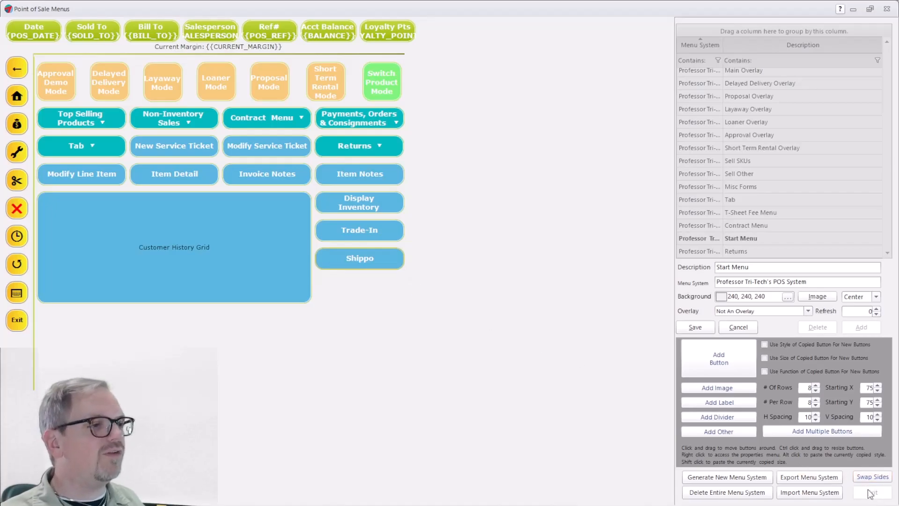
Close the menu editor without saving, open Point of Sale and search for the customer by name.
click(887, 8)
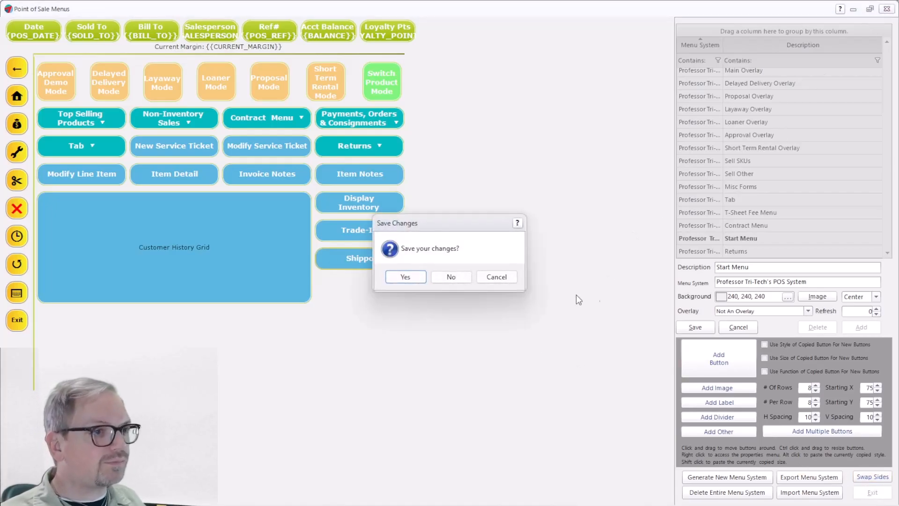
click(451, 278)
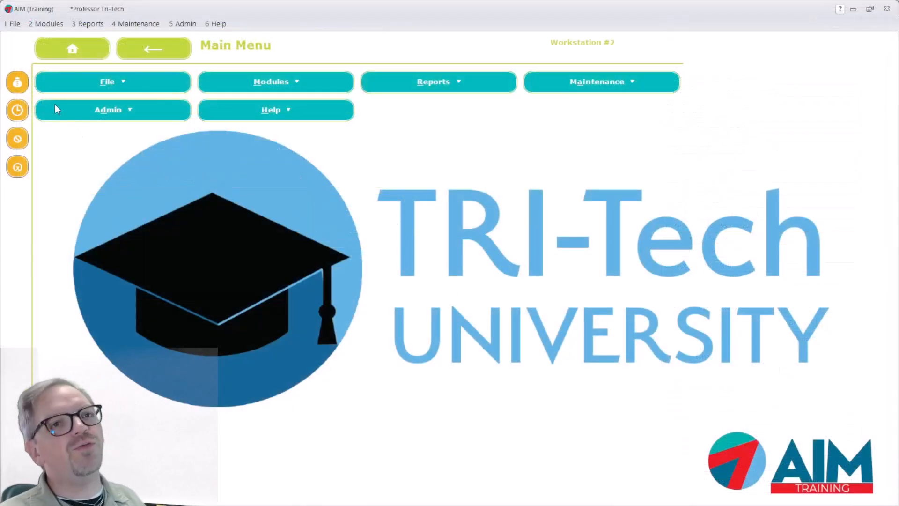
click(18, 83)
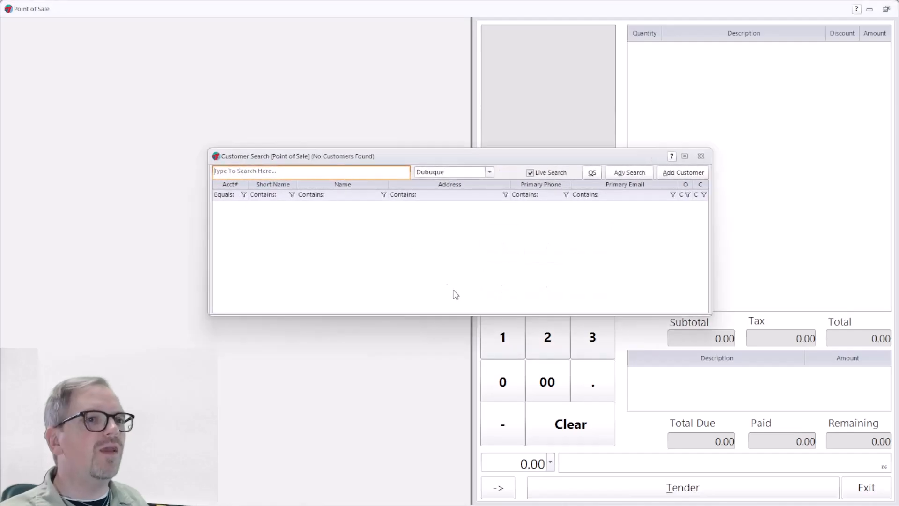
text(mike)
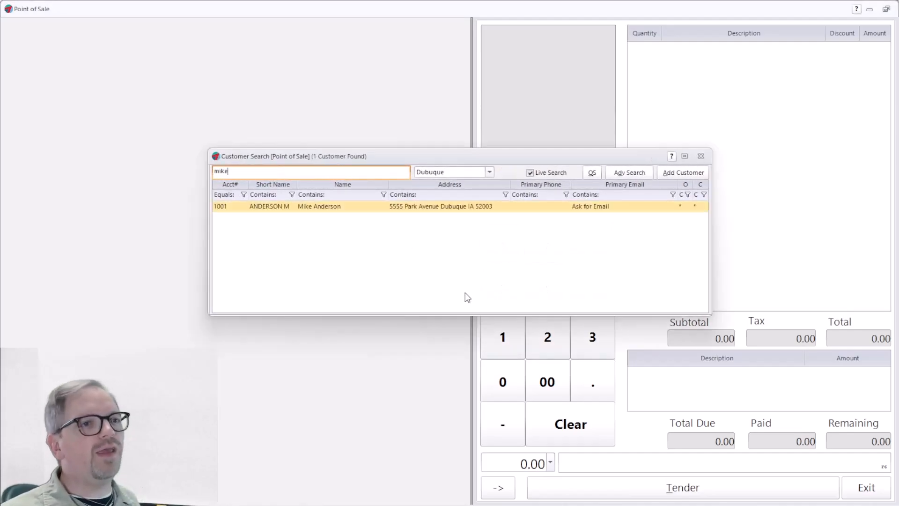
key(Return)
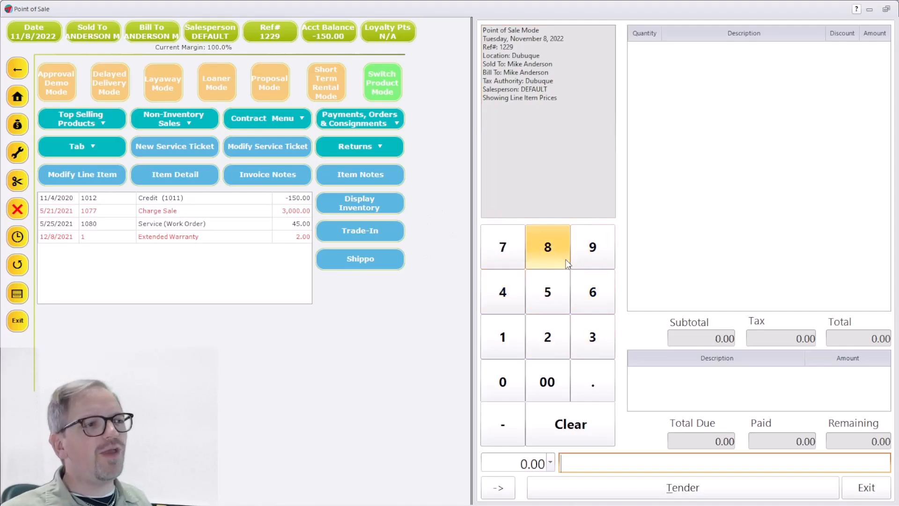
Add item RT10, Premium Valve Oil at 3.95, to the sale.
text(RT10)
key(Return)
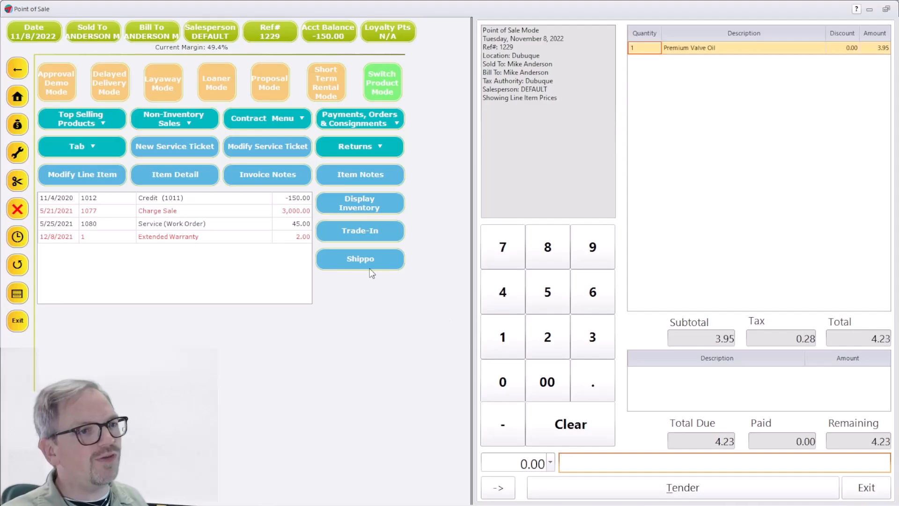
Open Create Shippo Label and fill the recipient from the customer's ship-to address.
click(356, 259)
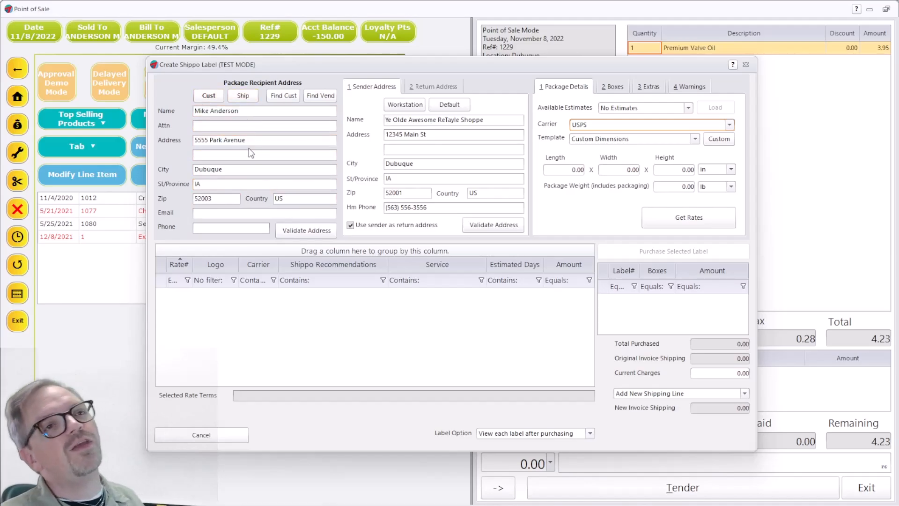
click(241, 96)
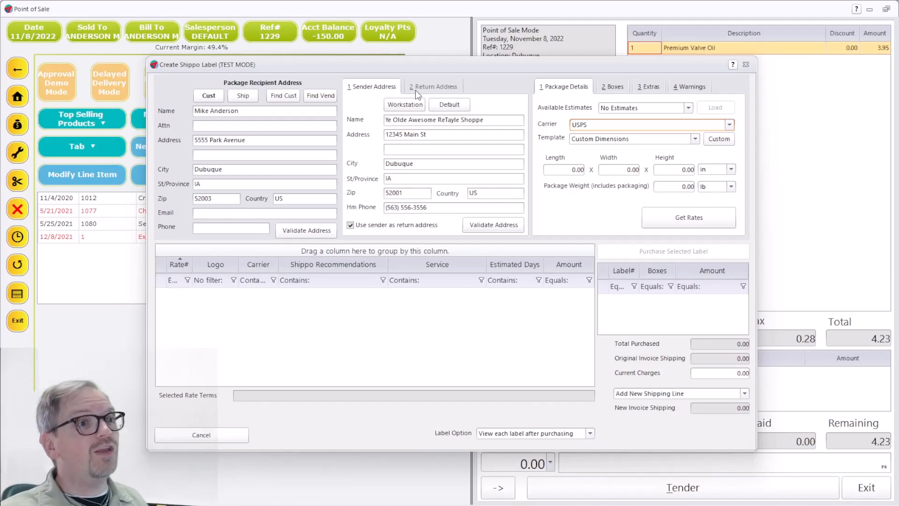
Uncheck Use sender as return address and compare the Sender and Return address tabs.
click(351, 226)
click(438, 90)
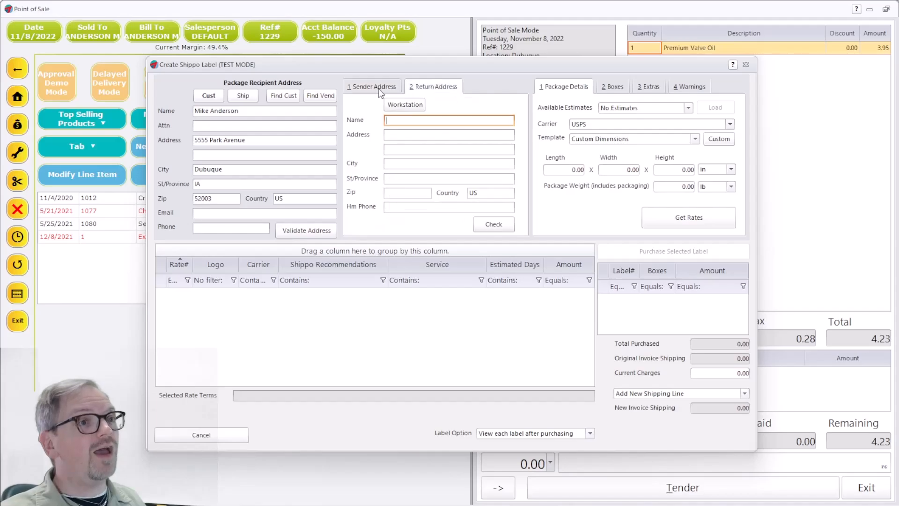
click(374, 88)
click(450, 88)
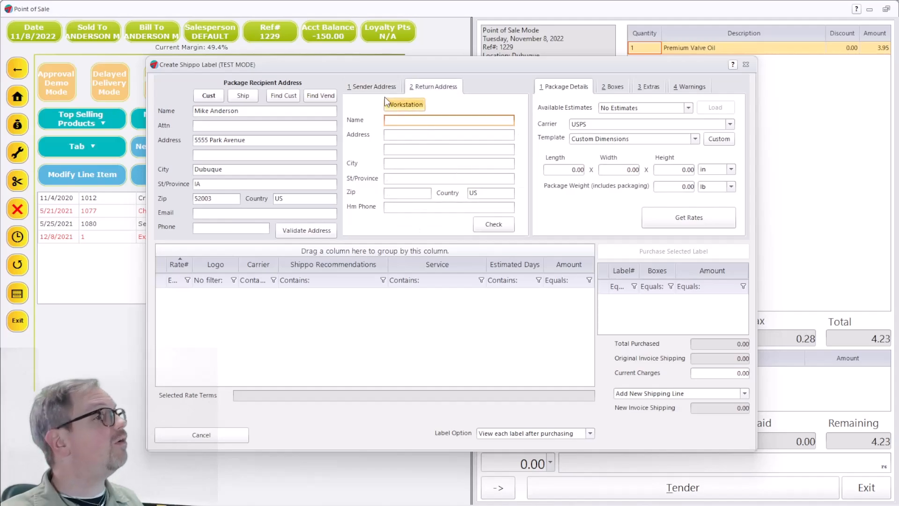
click(370, 86)
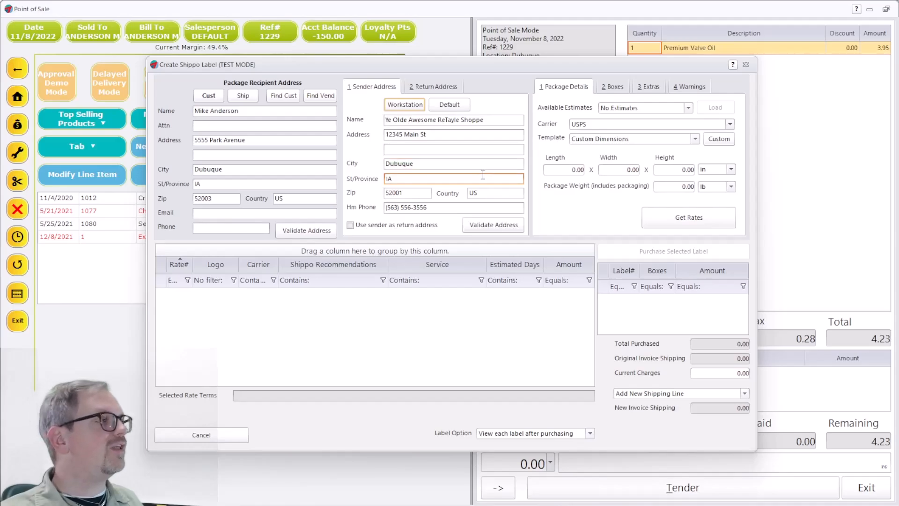
Load the Professor Tri-Tech's Emporium workstation address as sender and validate it.
click(406, 105)
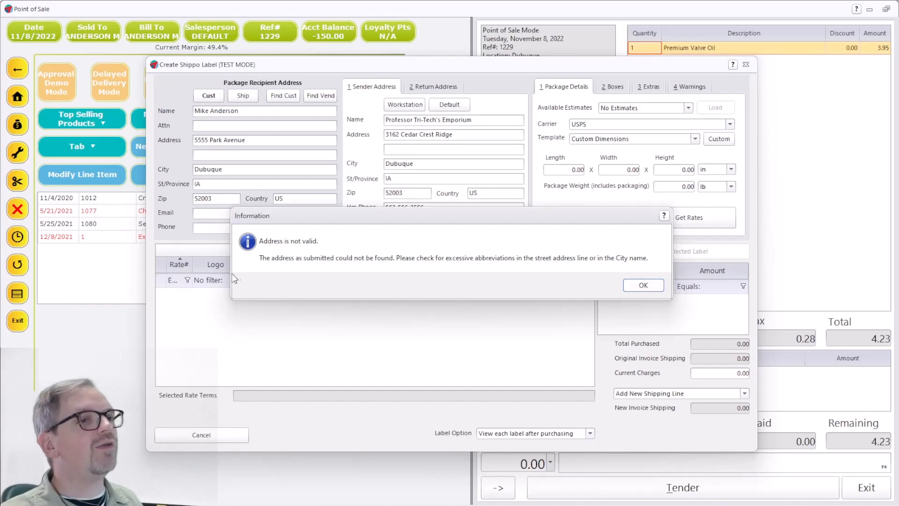
click(643, 285)
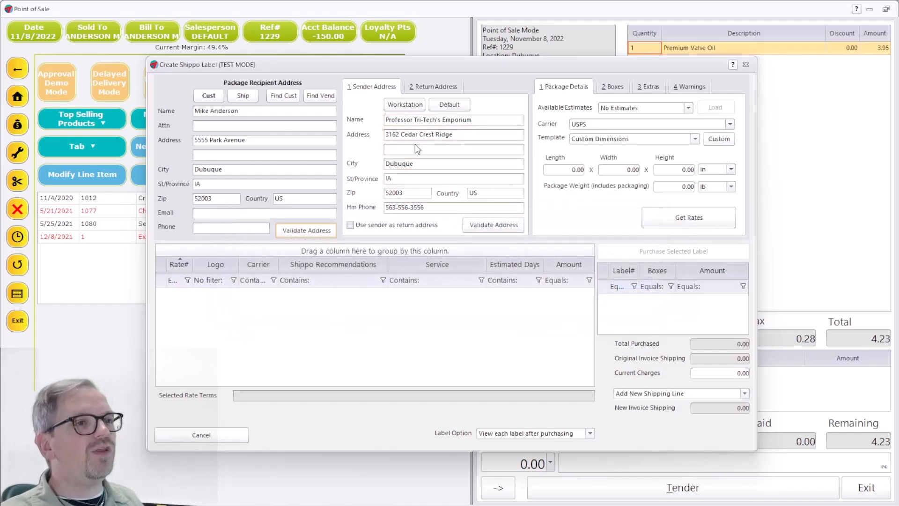
click(505, 226)
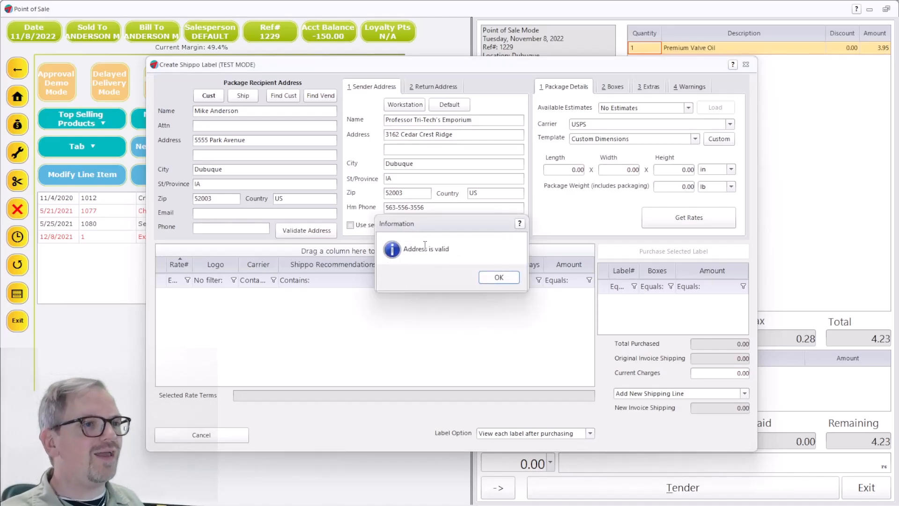
click(499, 278)
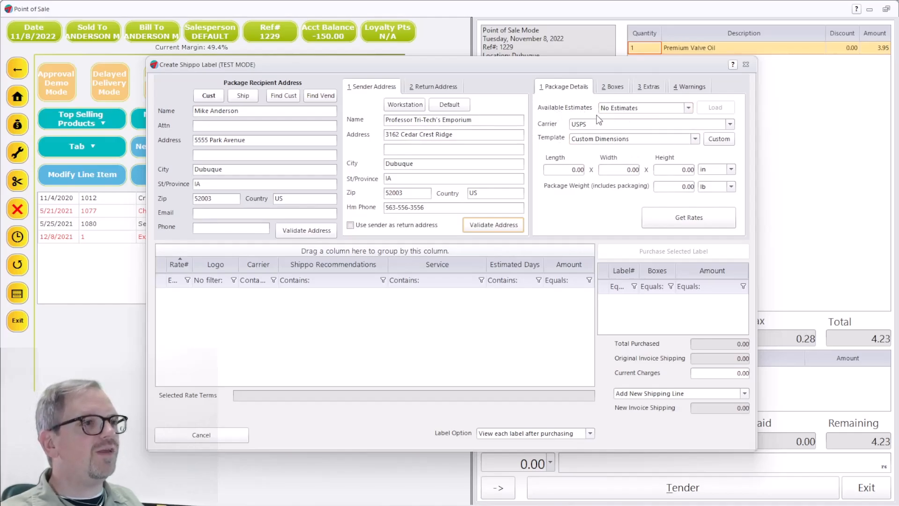
click(689, 108)
click(689, 108)
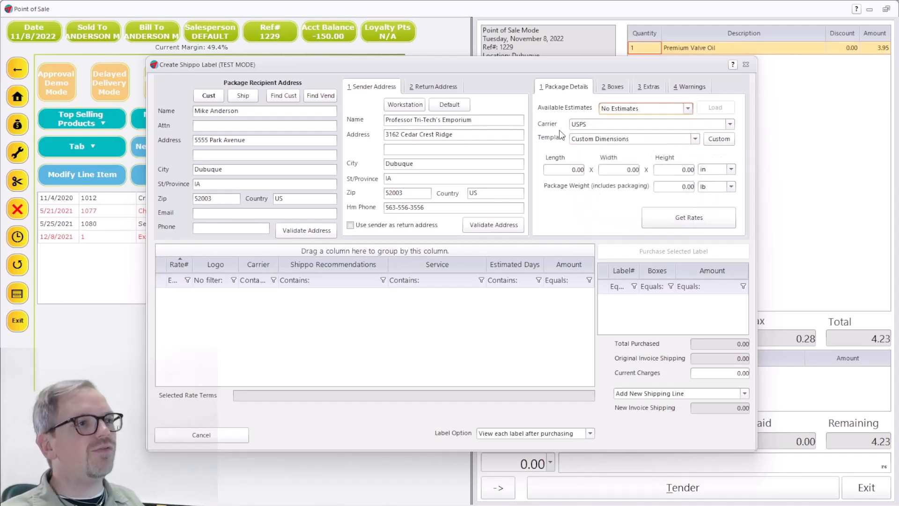
click(657, 123)
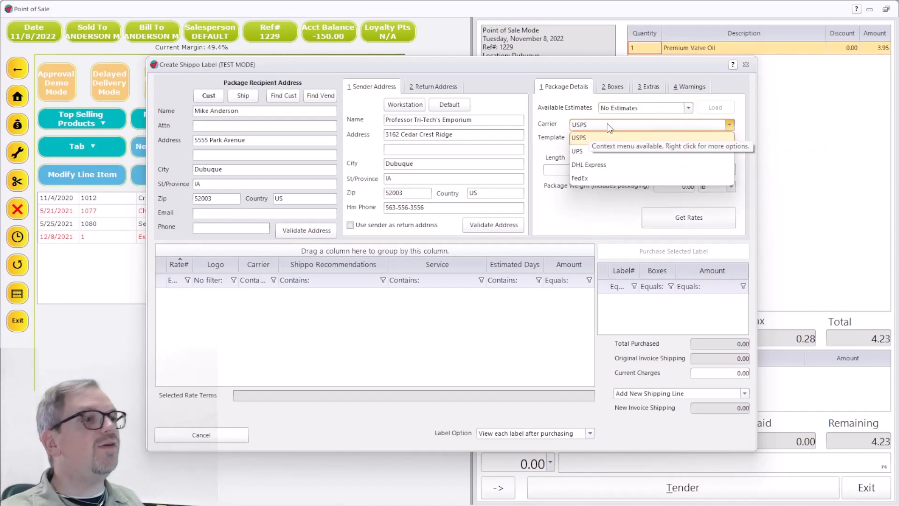
click(603, 138)
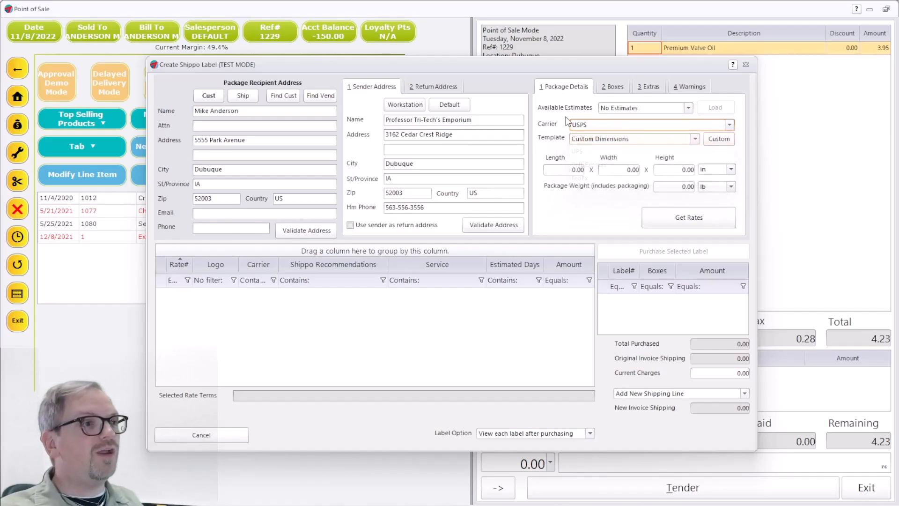
click(586, 140)
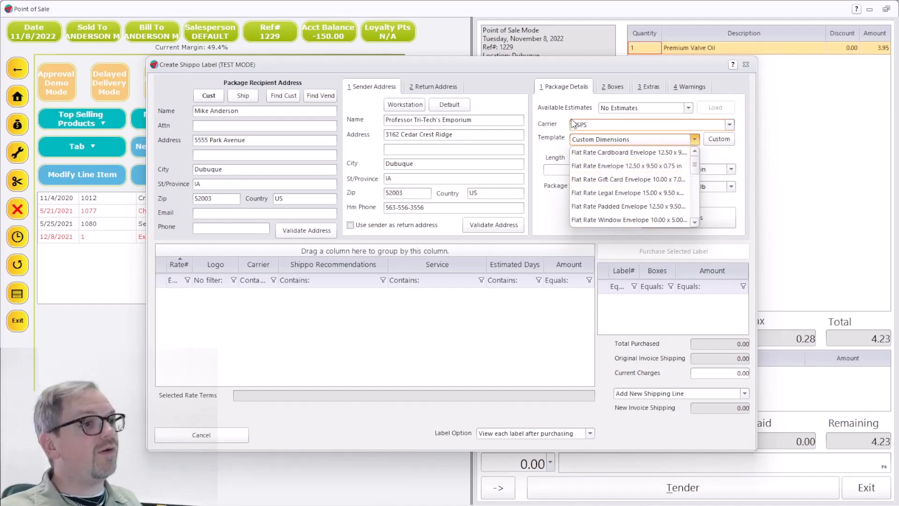
click(588, 126)
click(592, 151)
click(591, 142)
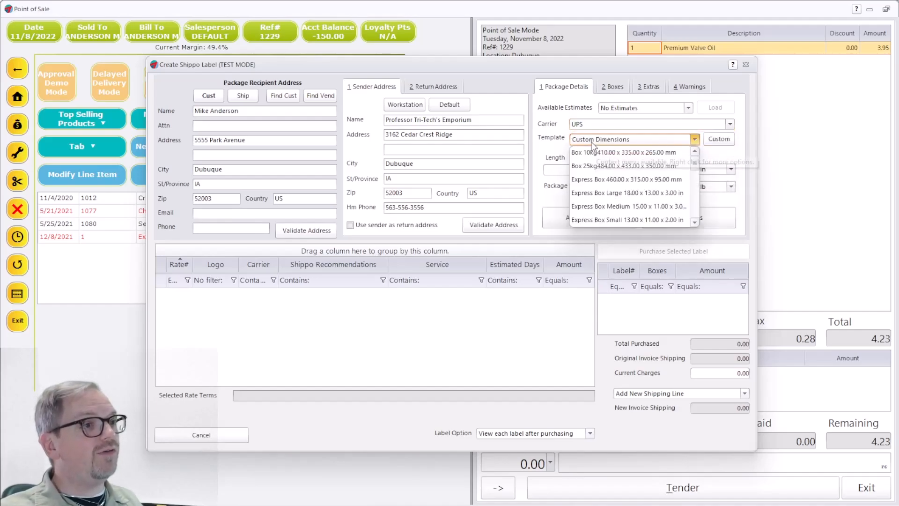
click(609, 125)
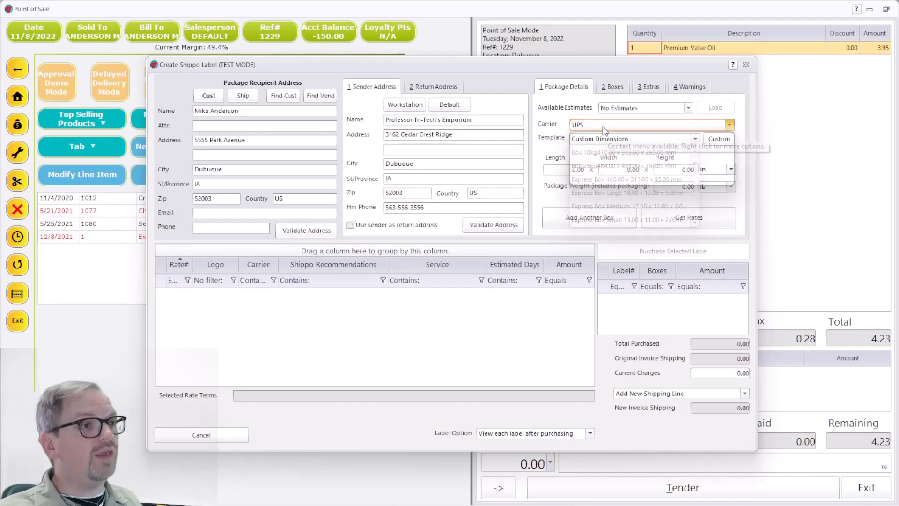
click(587, 179)
click(594, 139)
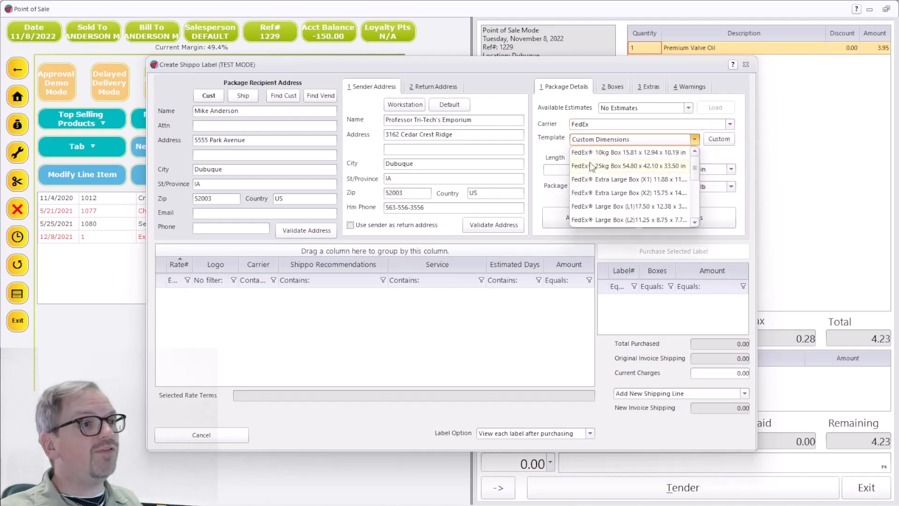
click(599, 126)
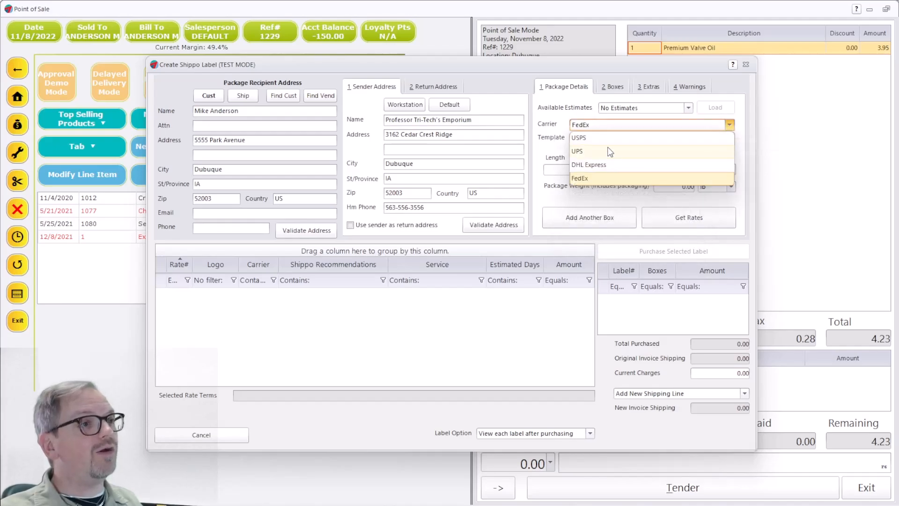
click(585, 138)
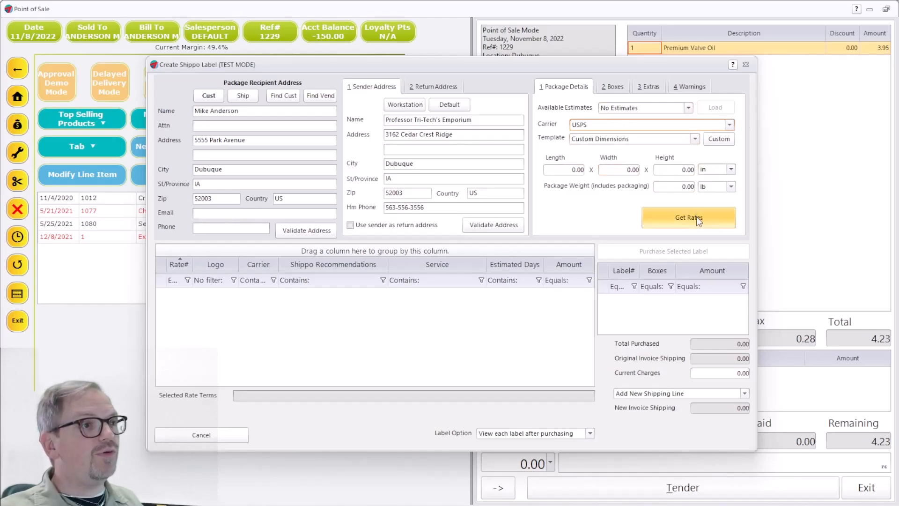
Choose USPS Flat Rate Cardboard Envelope, use sender as return address, weight 2 lb, and get rates.
click(651, 140)
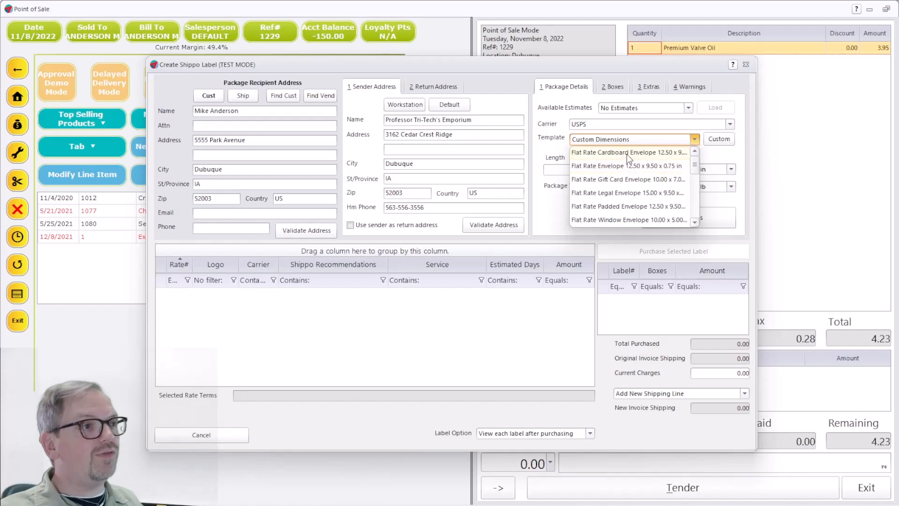
click(630, 153)
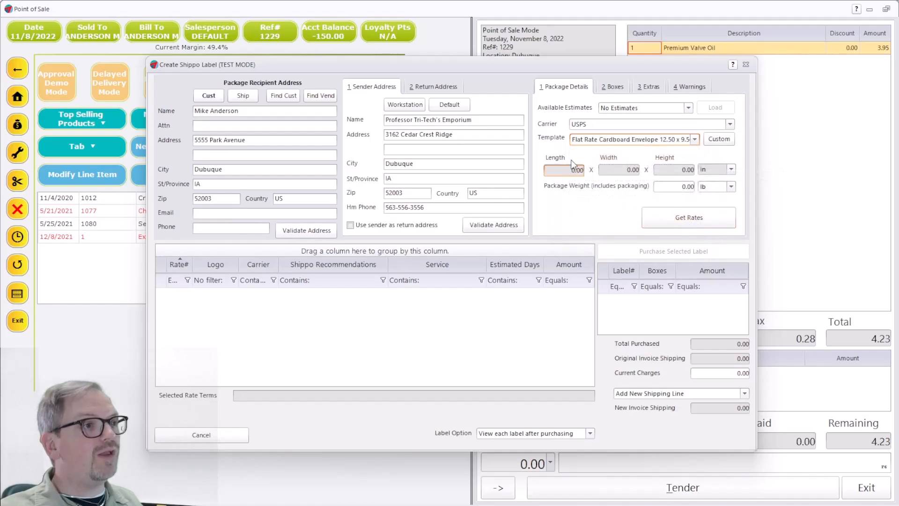
click(668, 215)
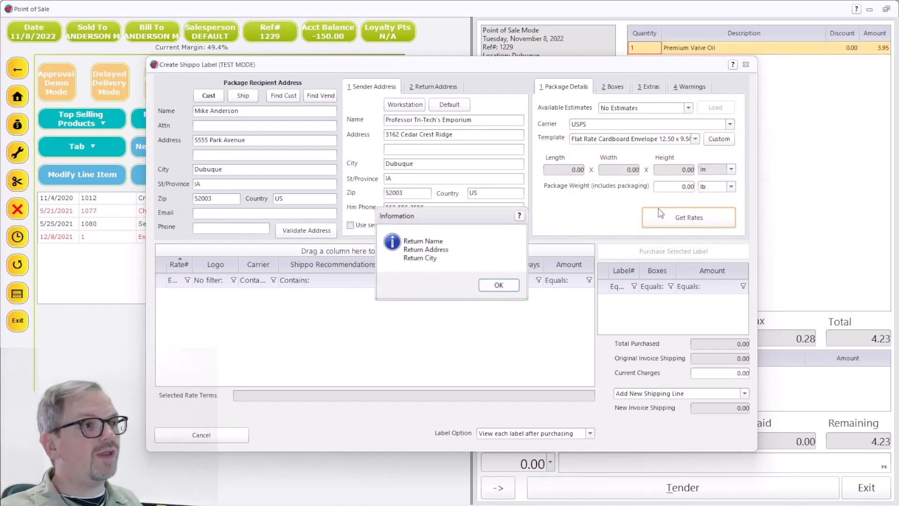
click(500, 285)
click(351, 224)
click(693, 211)
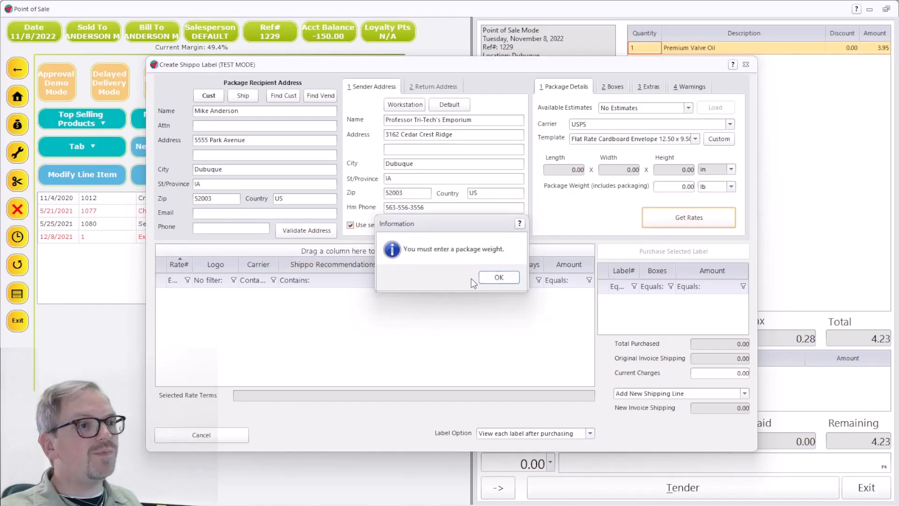
click(499, 278)
click(673, 187)
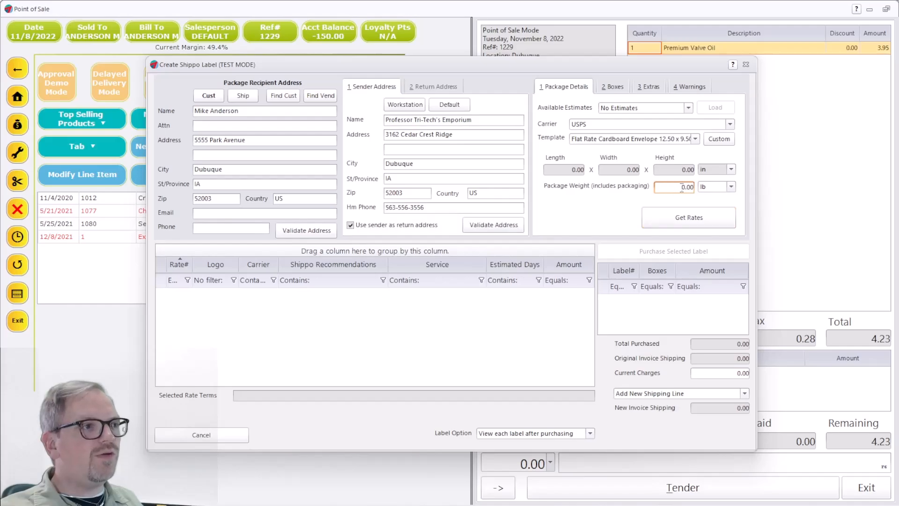
double_click(673, 187)
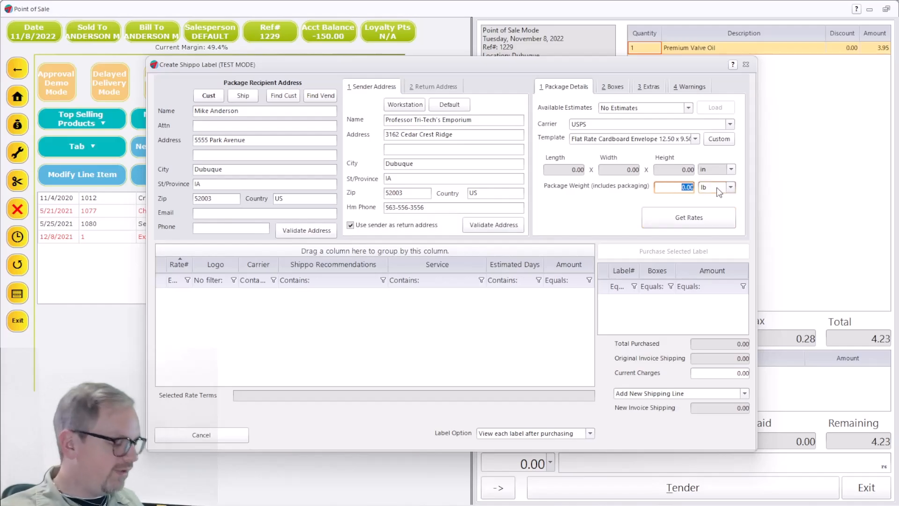
click(689, 218)
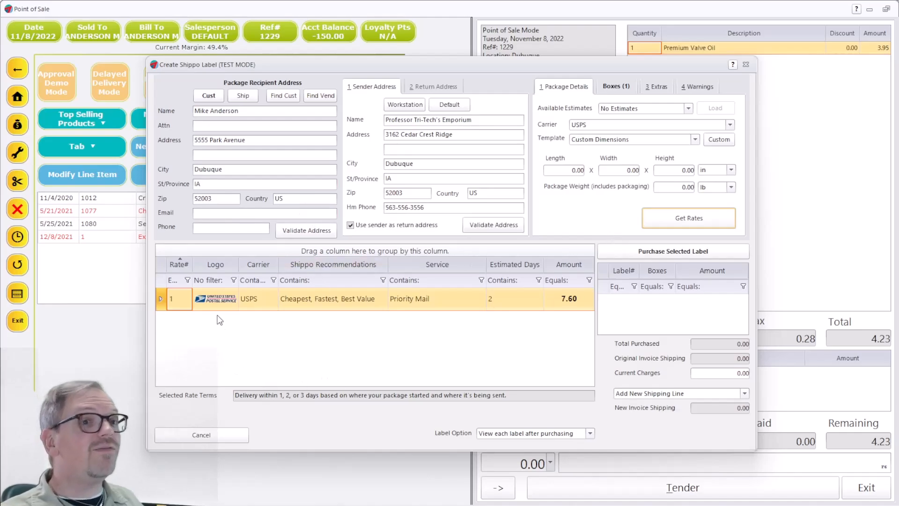
After the purchase fails, correct the recipient's invalid street address.
click(670, 252)
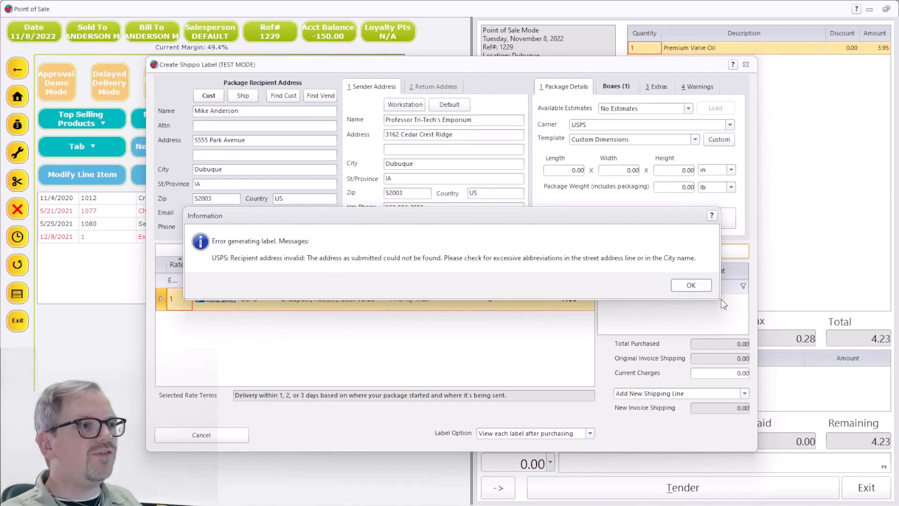
click(691, 285)
click(252, 139)
drag(253, 137, 163, 149)
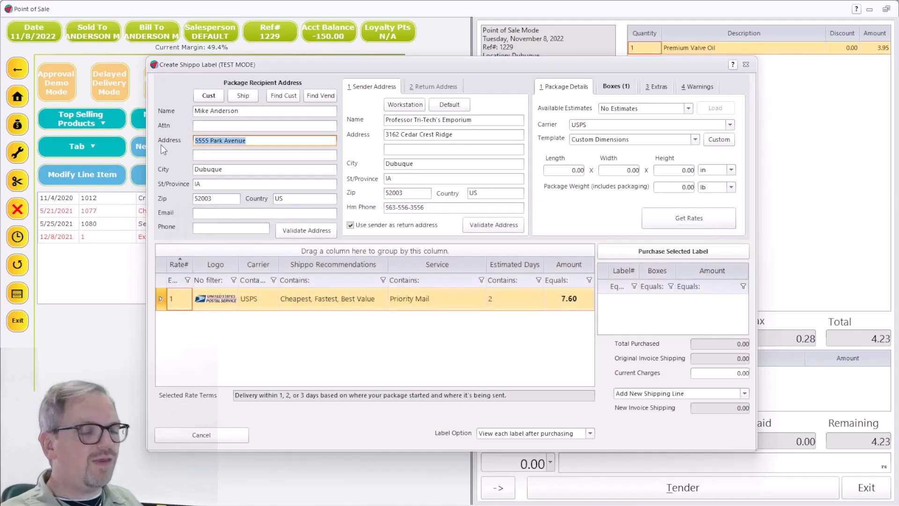
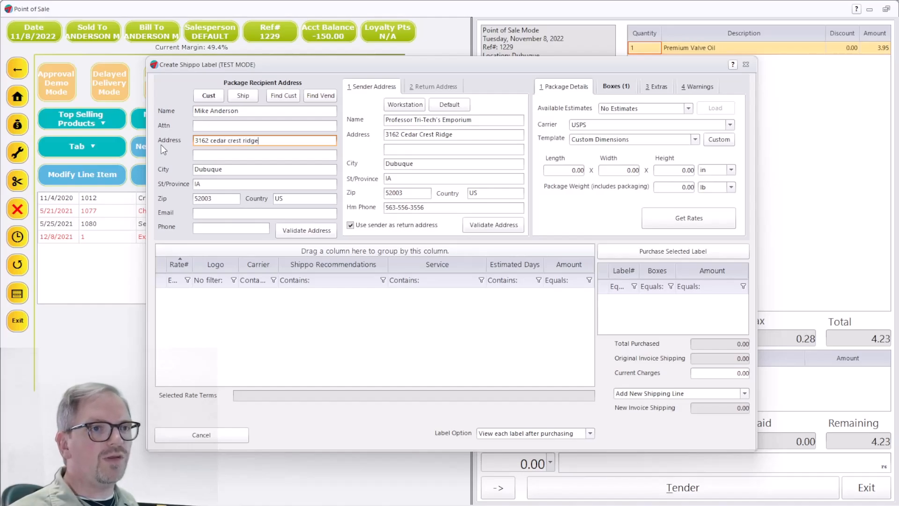
key(Tab)
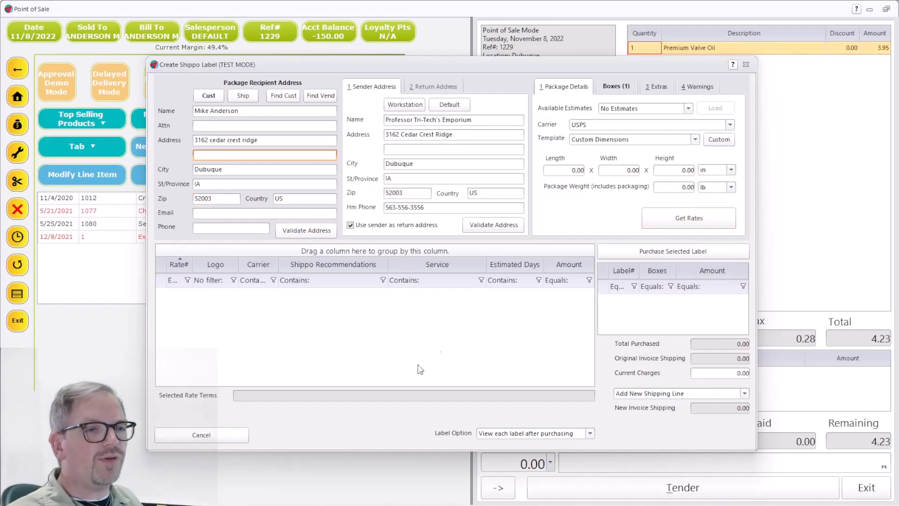
Refresh rates and purchase the USPS Priority Mail label, opening its sample PDF.
click(680, 219)
click(670, 218)
click(674, 250)
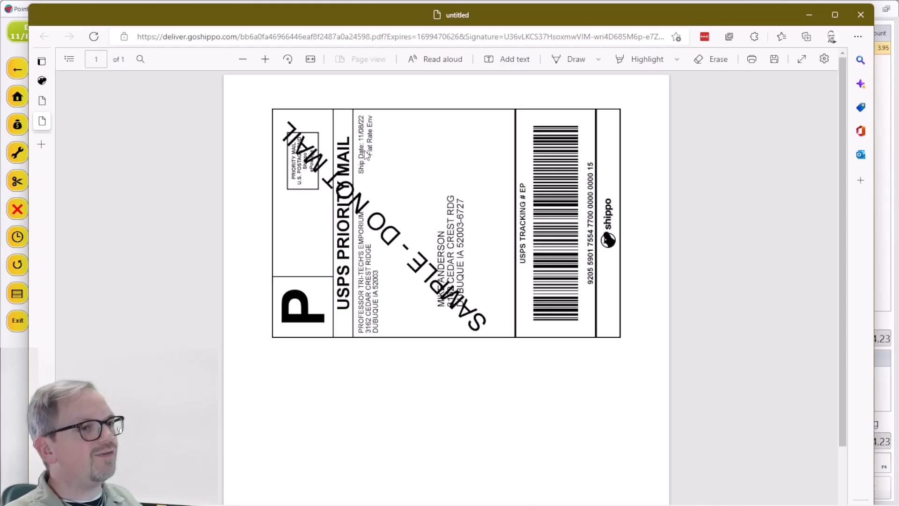
Return to the Create Shippo Label window, now showing purchased label 1 at 7.60 shipping.
click(882, 116)
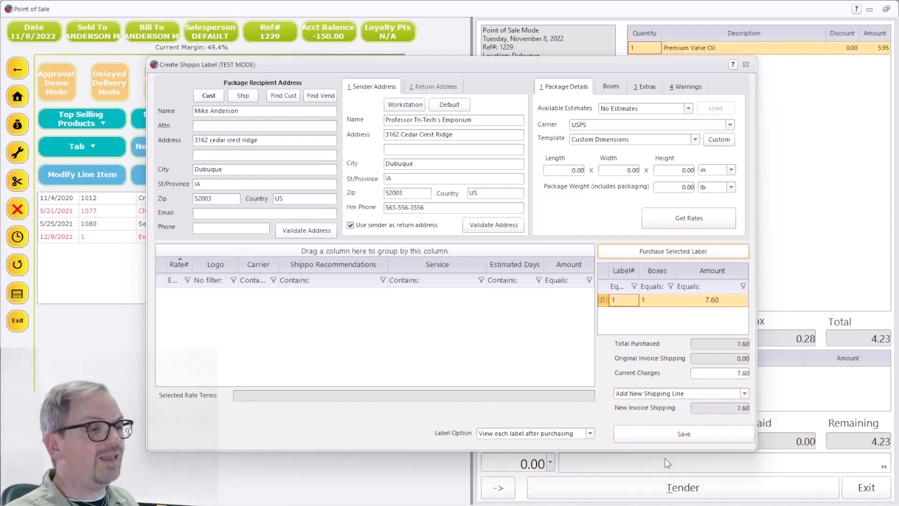
Save the 7.60 shipping line, pay 11.83 in cash, and finalize the transaction.
click(687, 433)
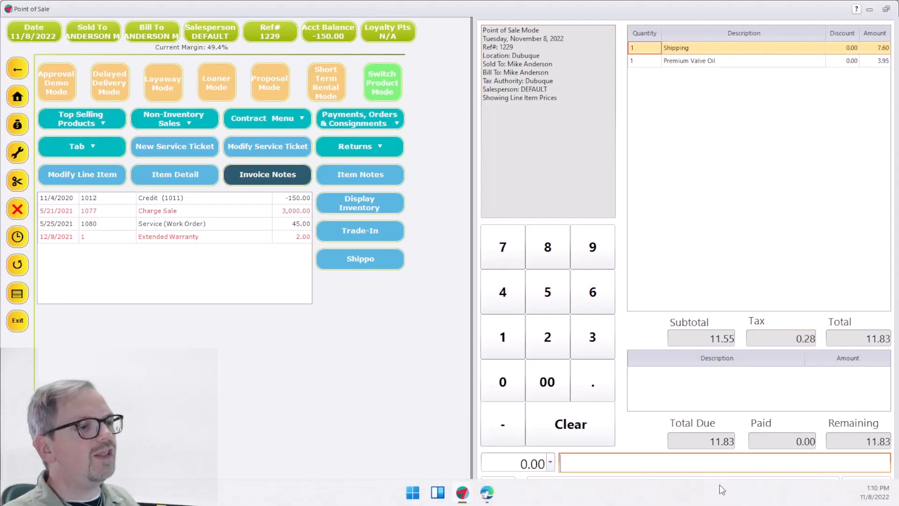
click(656, 487)
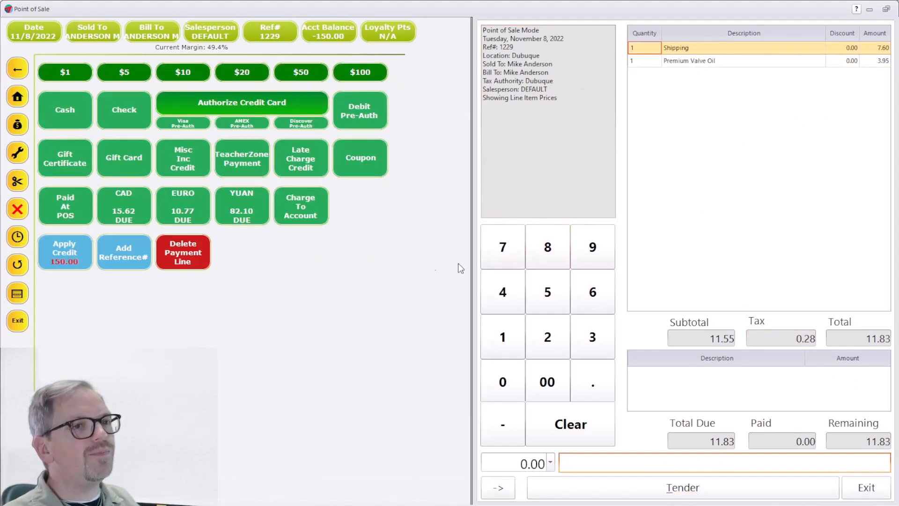
click(69, 108)
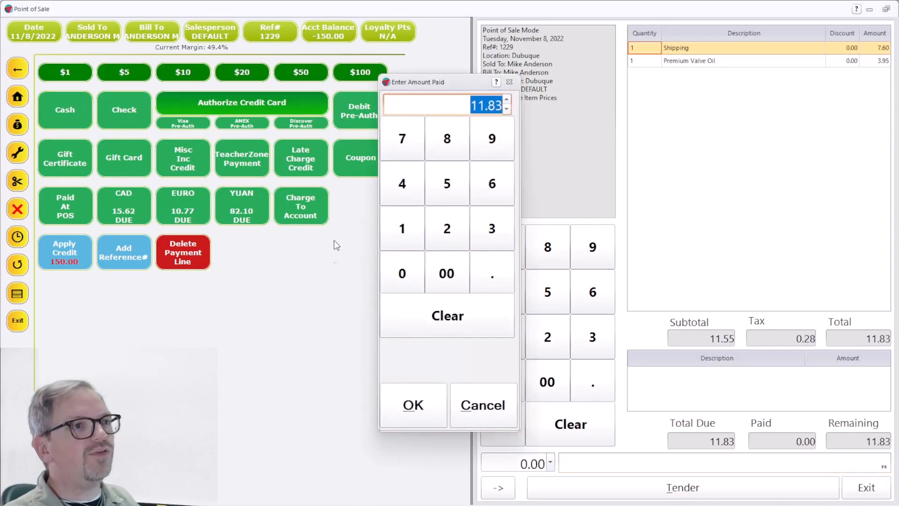
click(428, 402)
click(645, 488)
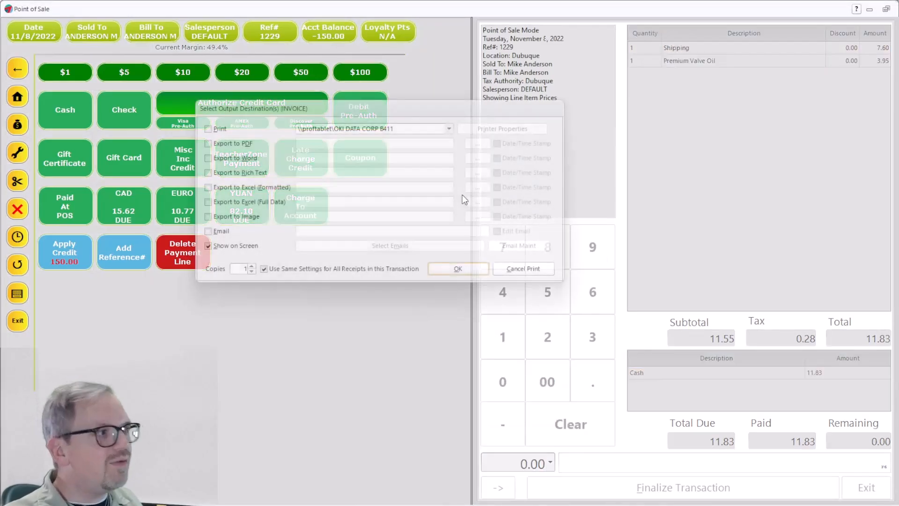
Preview the paid invoice on screen, check the USPS Priority Mail tracking line, then close it.
click(466, 266)
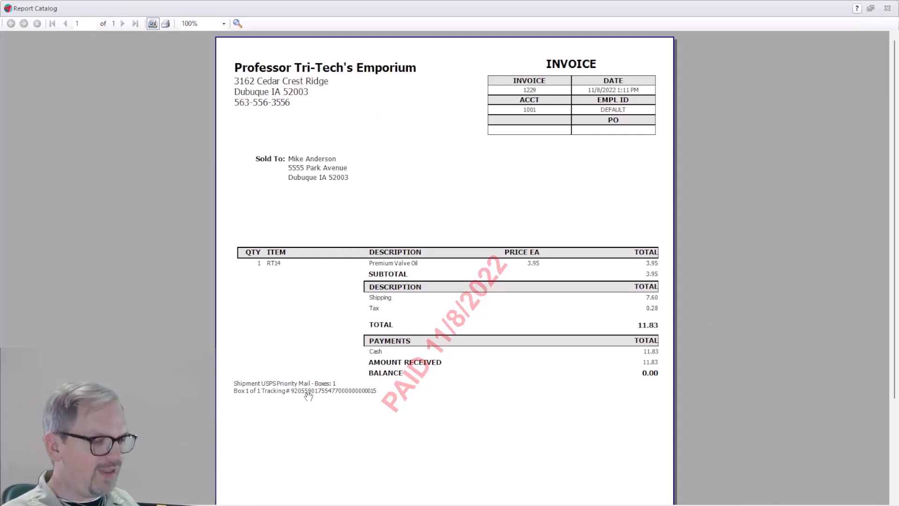
scroll(310, 394, up, 2)
scroll(382, 347, down, 5)
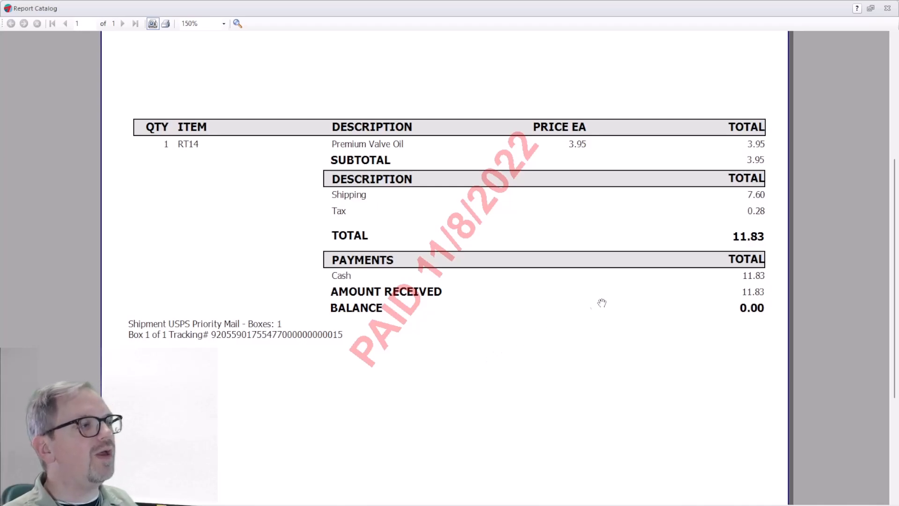
click(888, 10)
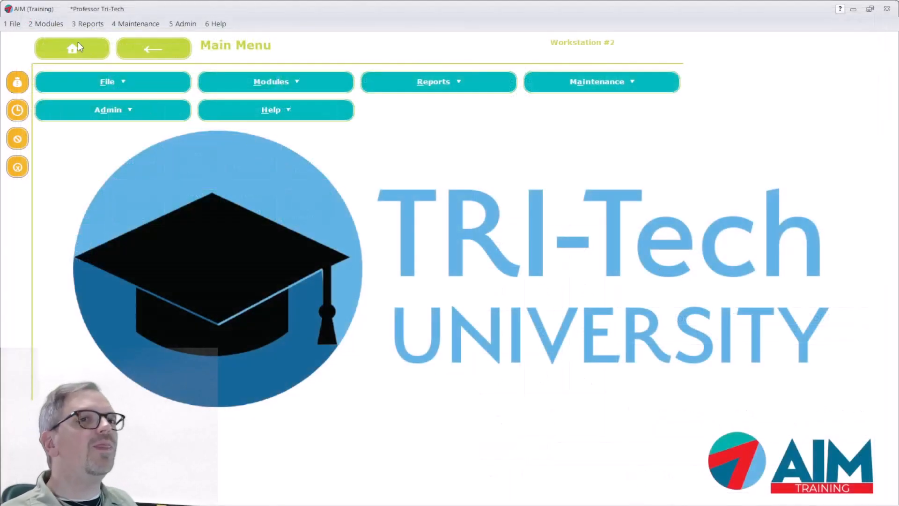
click(47, 29)
mouse_move(55, 94)
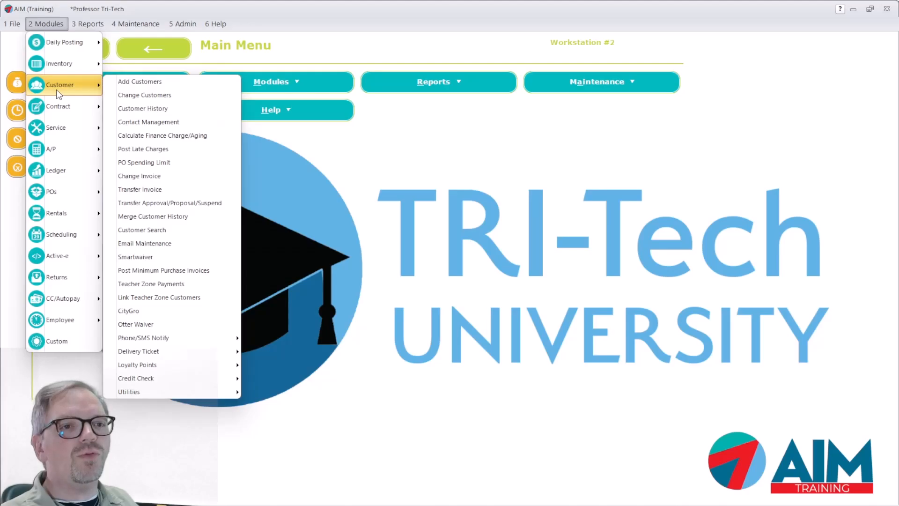
mouse_move(197, 392)
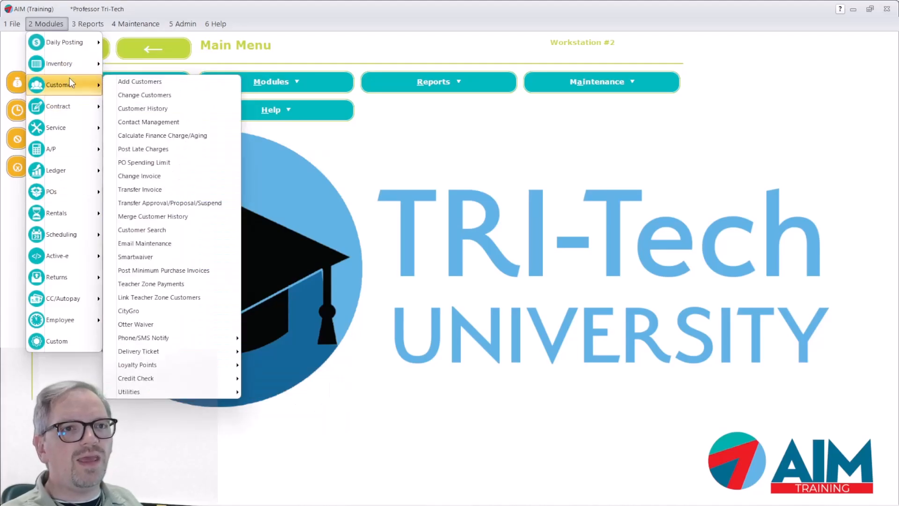
mouse_move(71, 106)
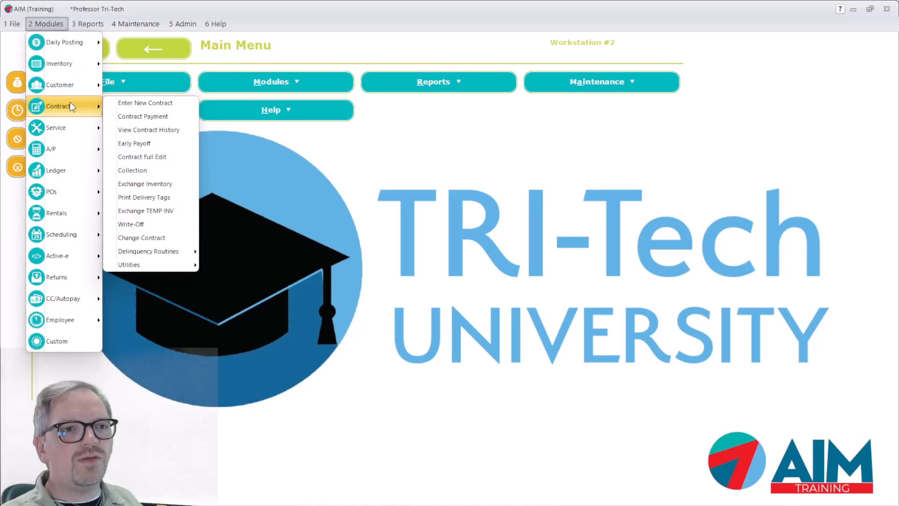
mouse_move(73, 89)
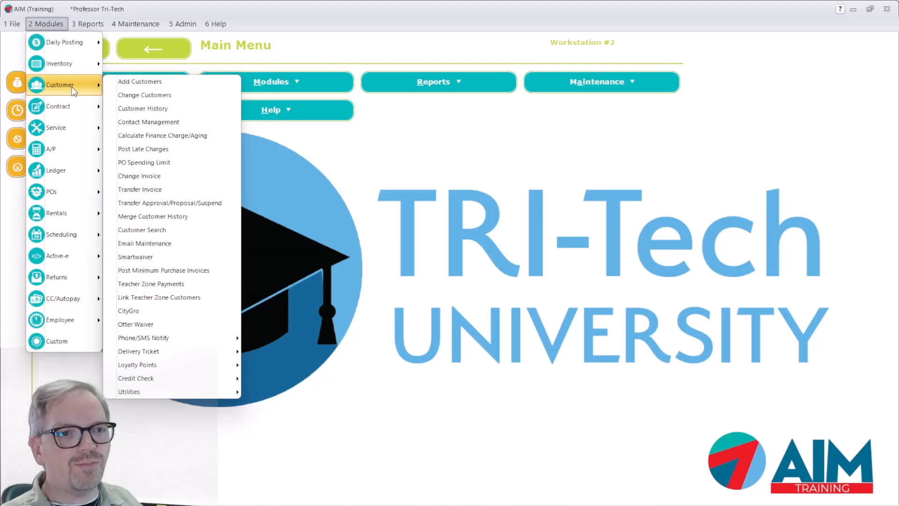
mouse_move(212, 394)
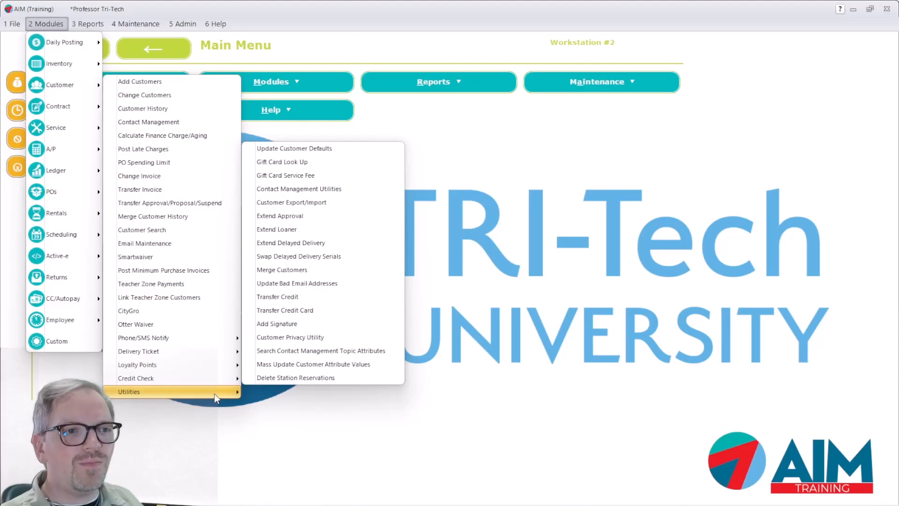
click(627, 333)
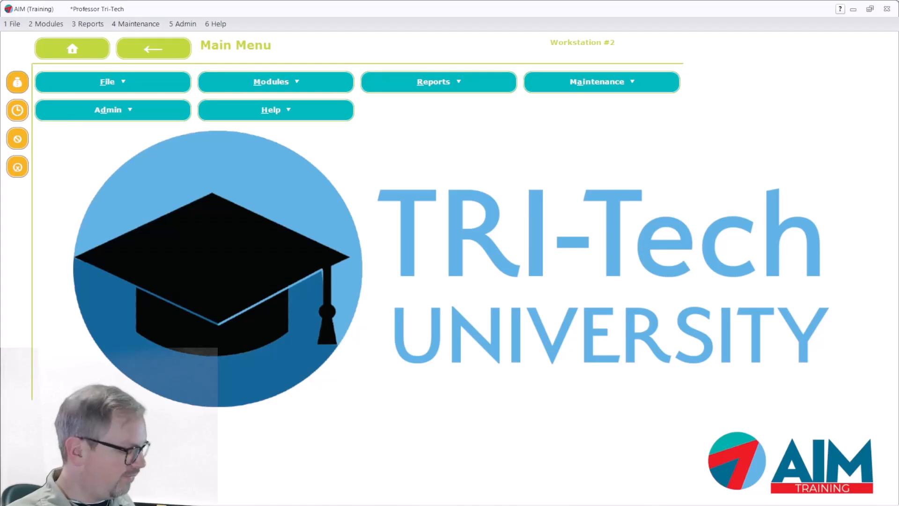
Find Shippo Maintenance via the 'shippo' menu search and the Modules Active-e submenu.
drag(898, 70, 398, 47)
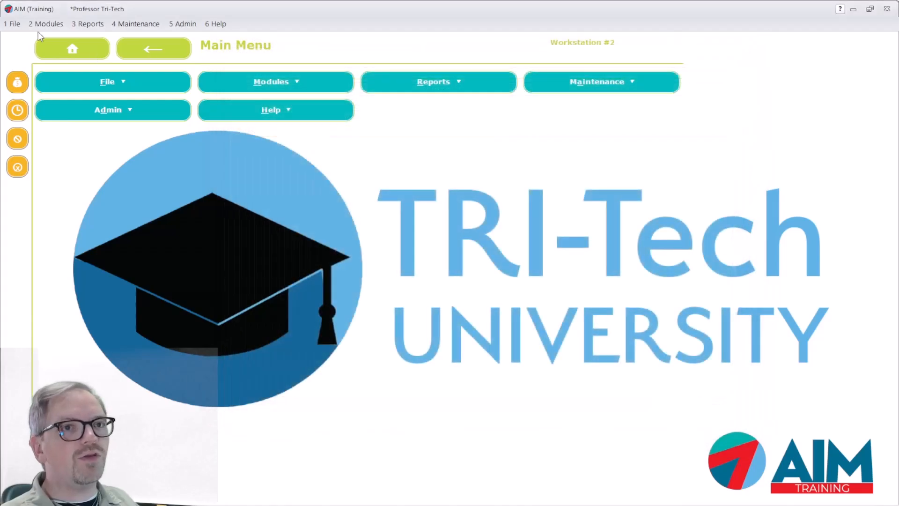
click(46, 25)
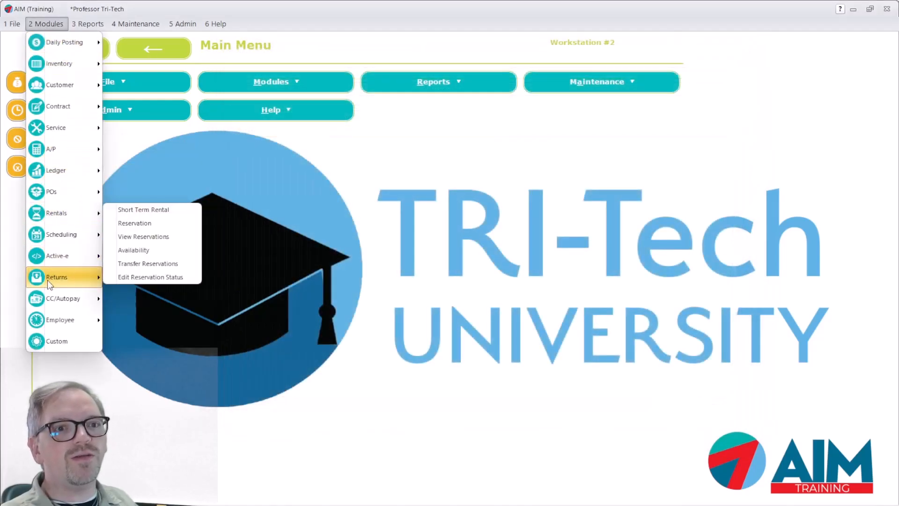
mouse_move(51, 274)
mouse_move(61, 256)
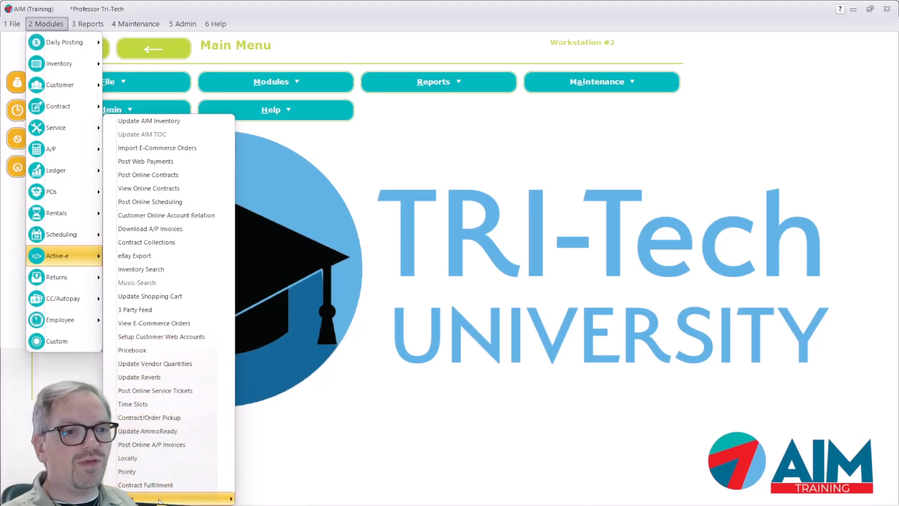
mouse_move(224, 500)
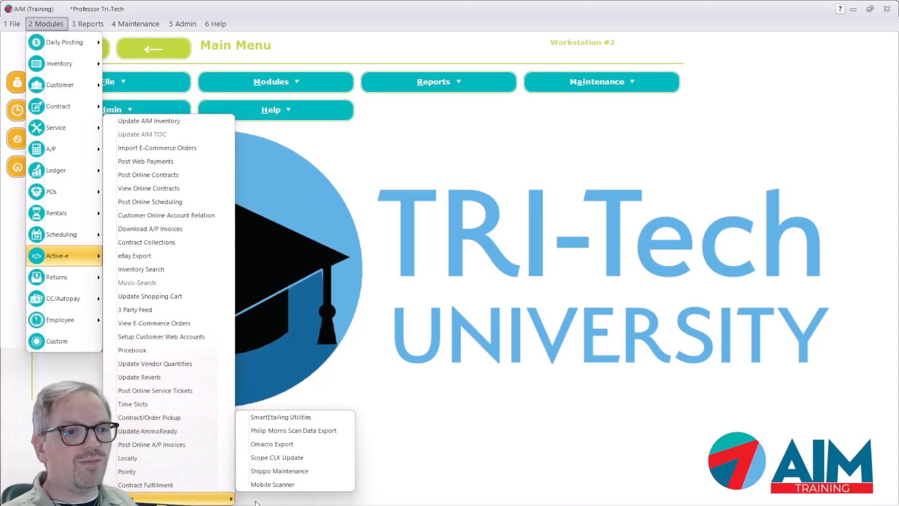
In Shippo Maintenance, list labels dated 11/8/2022 to 11/8/2022, showing the 7.60 USPS label.
click(289, 471)
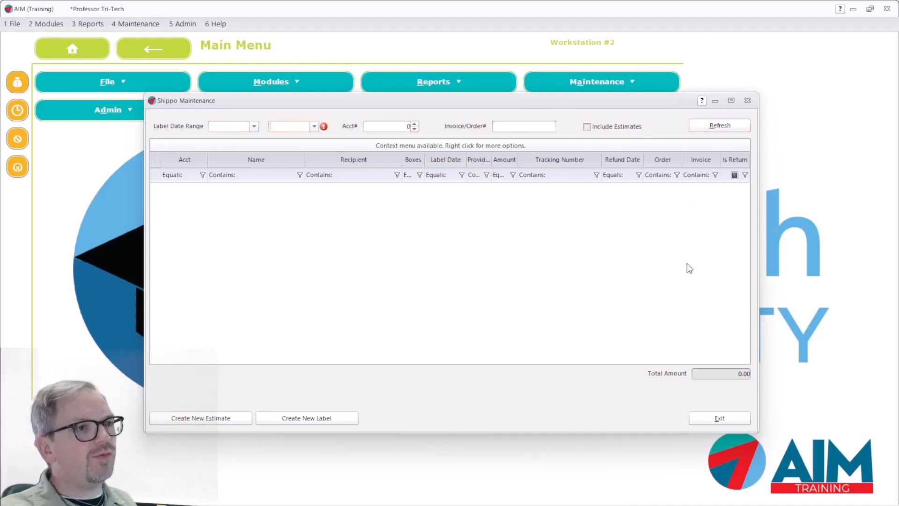
click(314, 126)
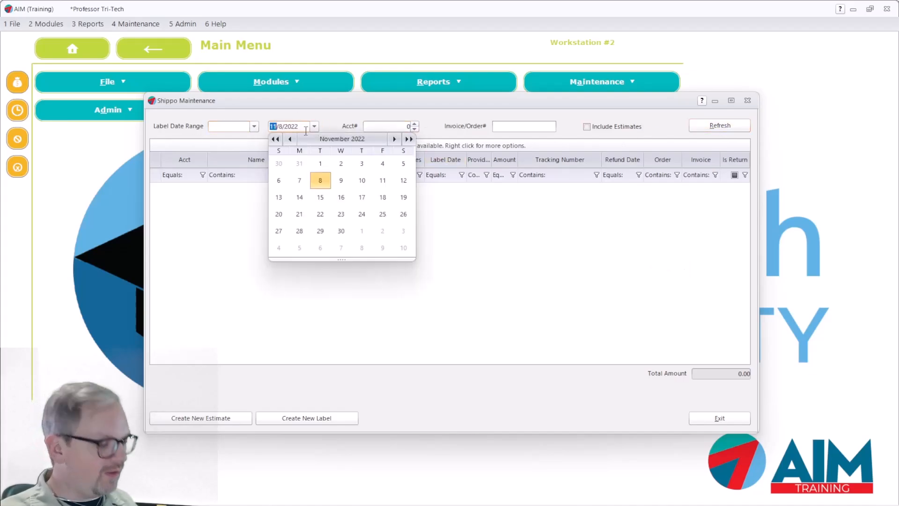
click(253, 126)
click(733, 126)
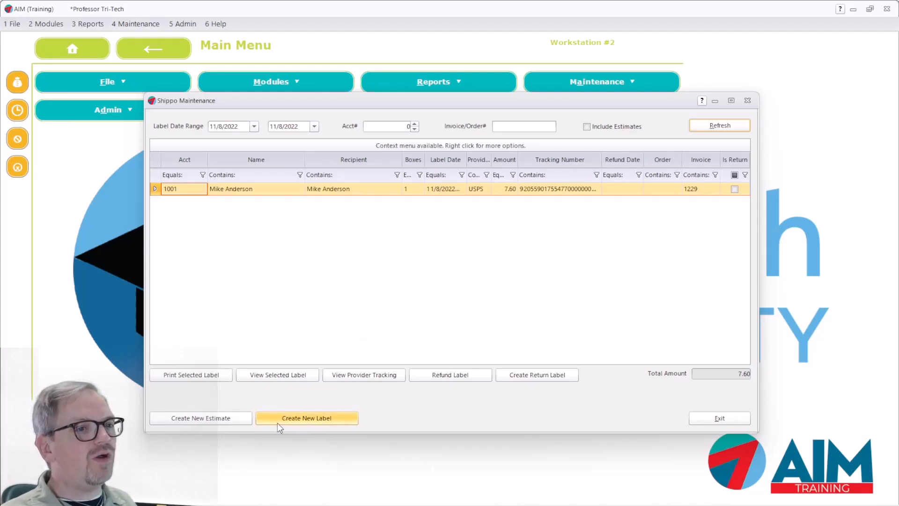
click(308, 421)
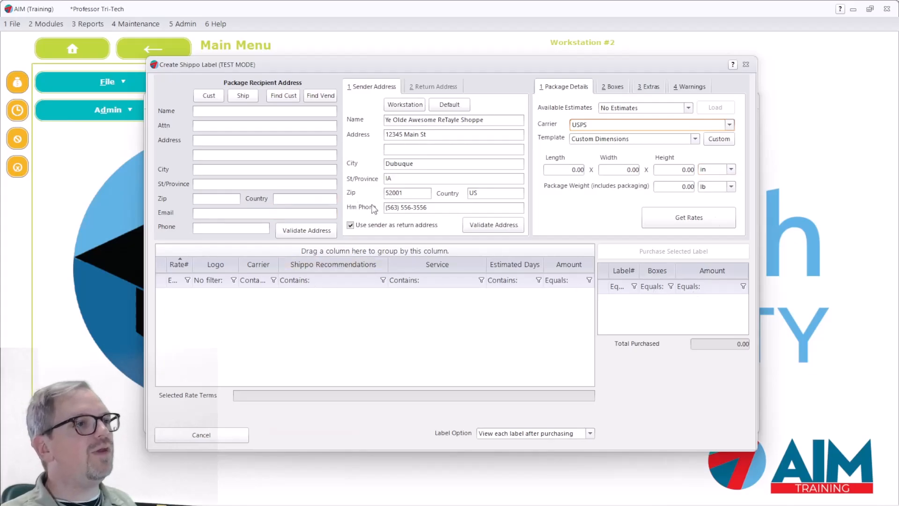
click(206, 153)
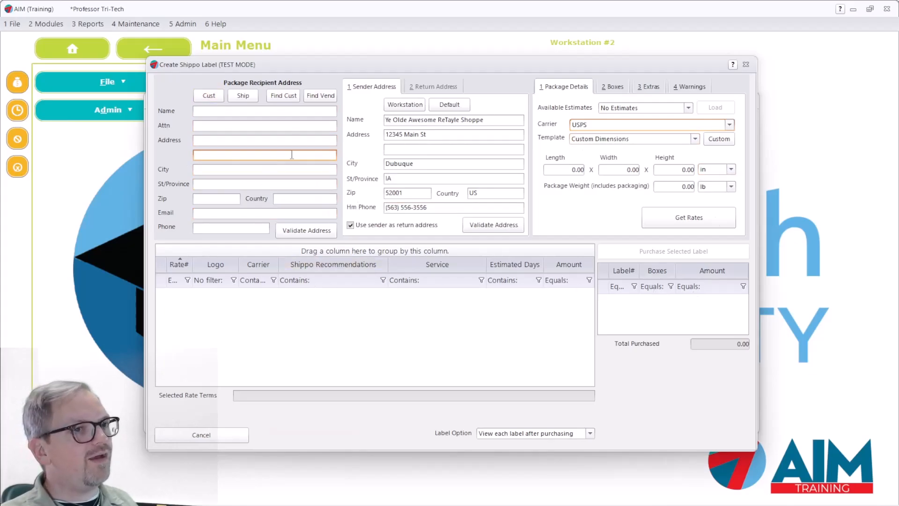
click(276, 140)
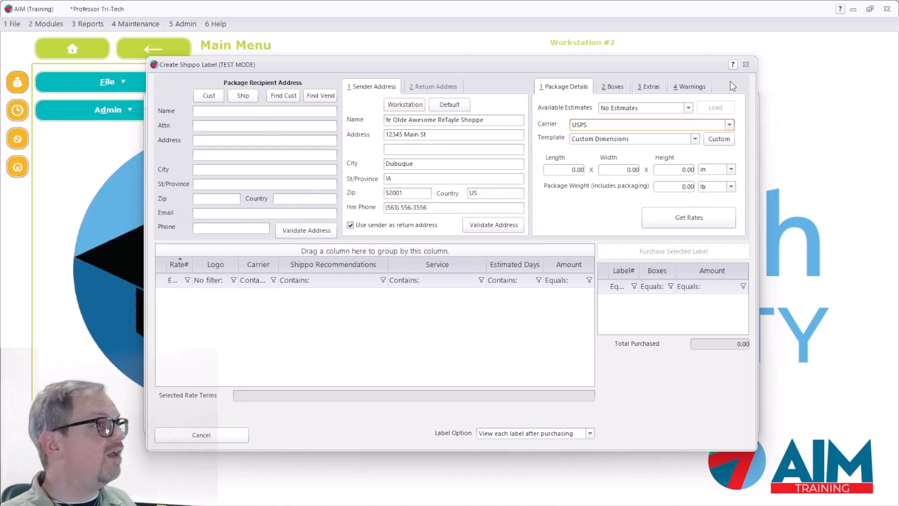
click(612, 89)
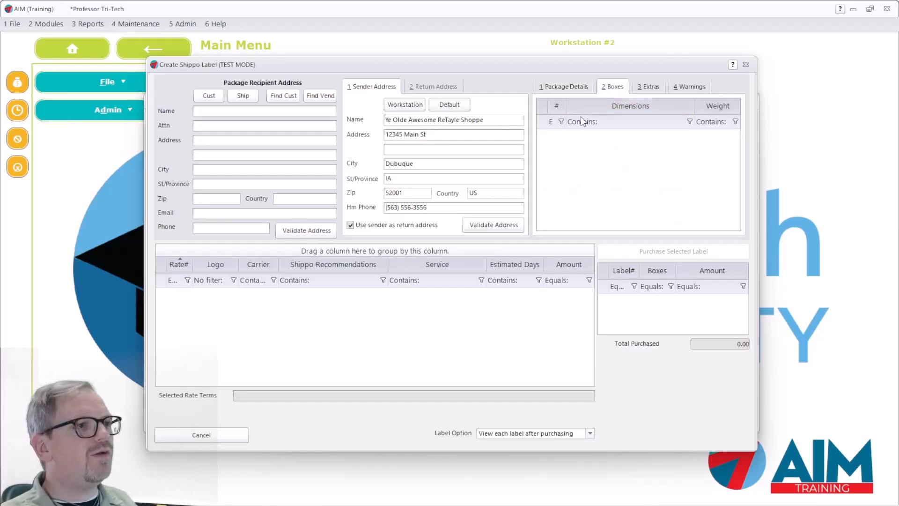
click(568, 92)
click(607, 135)
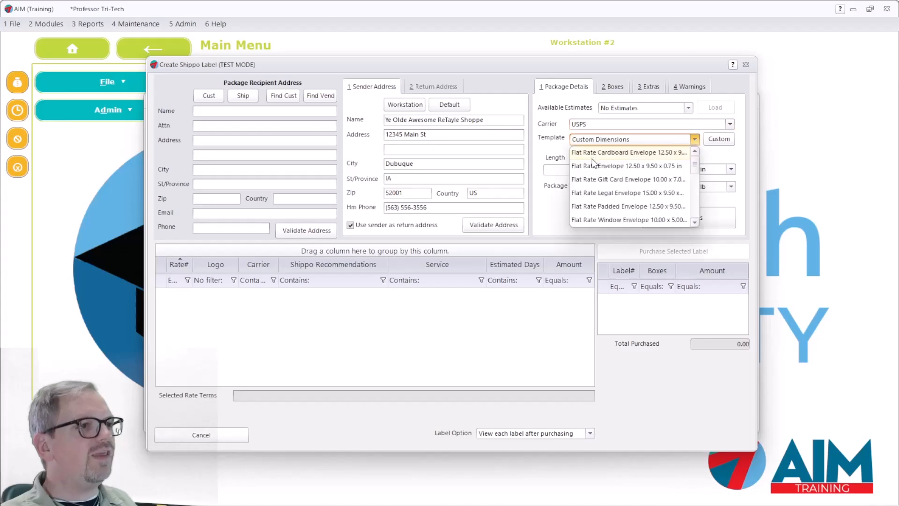
click(618, 180)
click(609, 87)
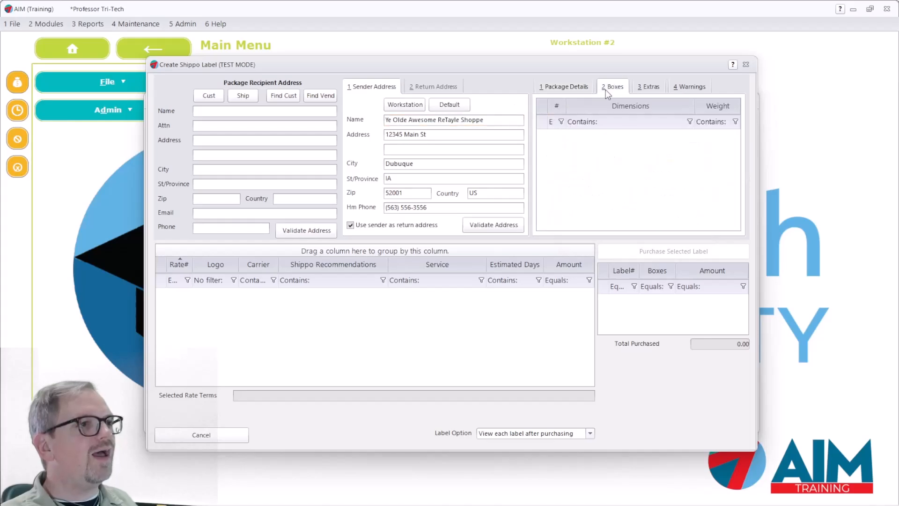
click(647, 88)
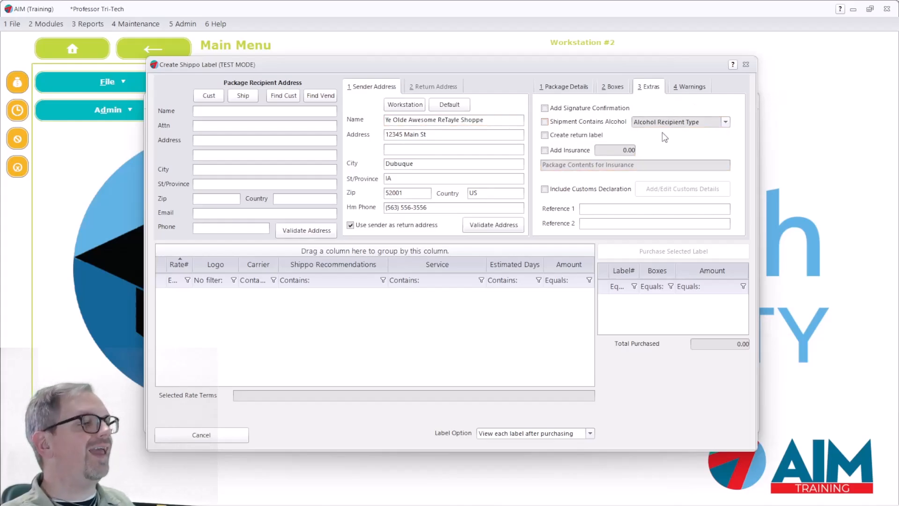
click(689, 86)
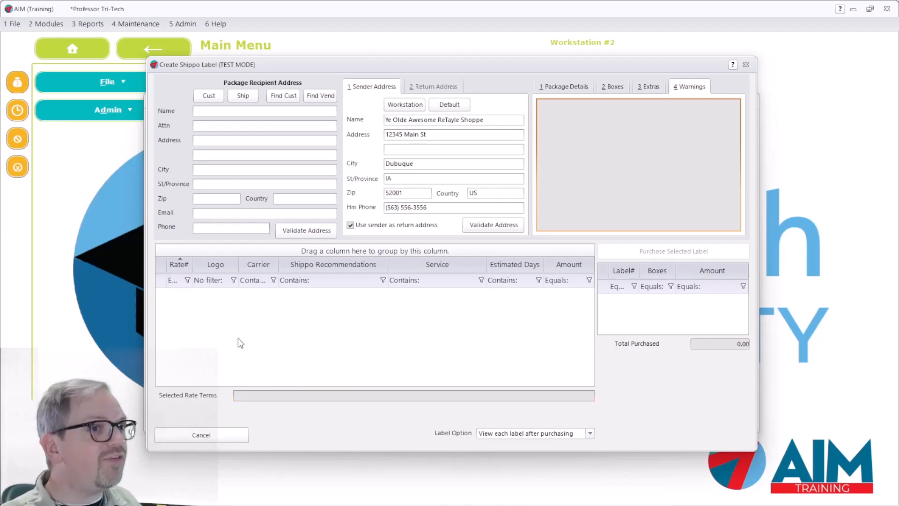
click(746, 64)
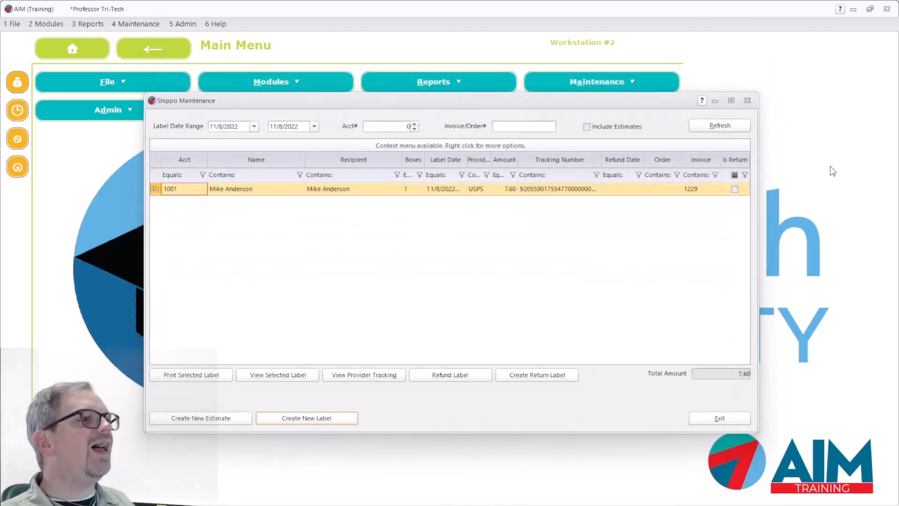